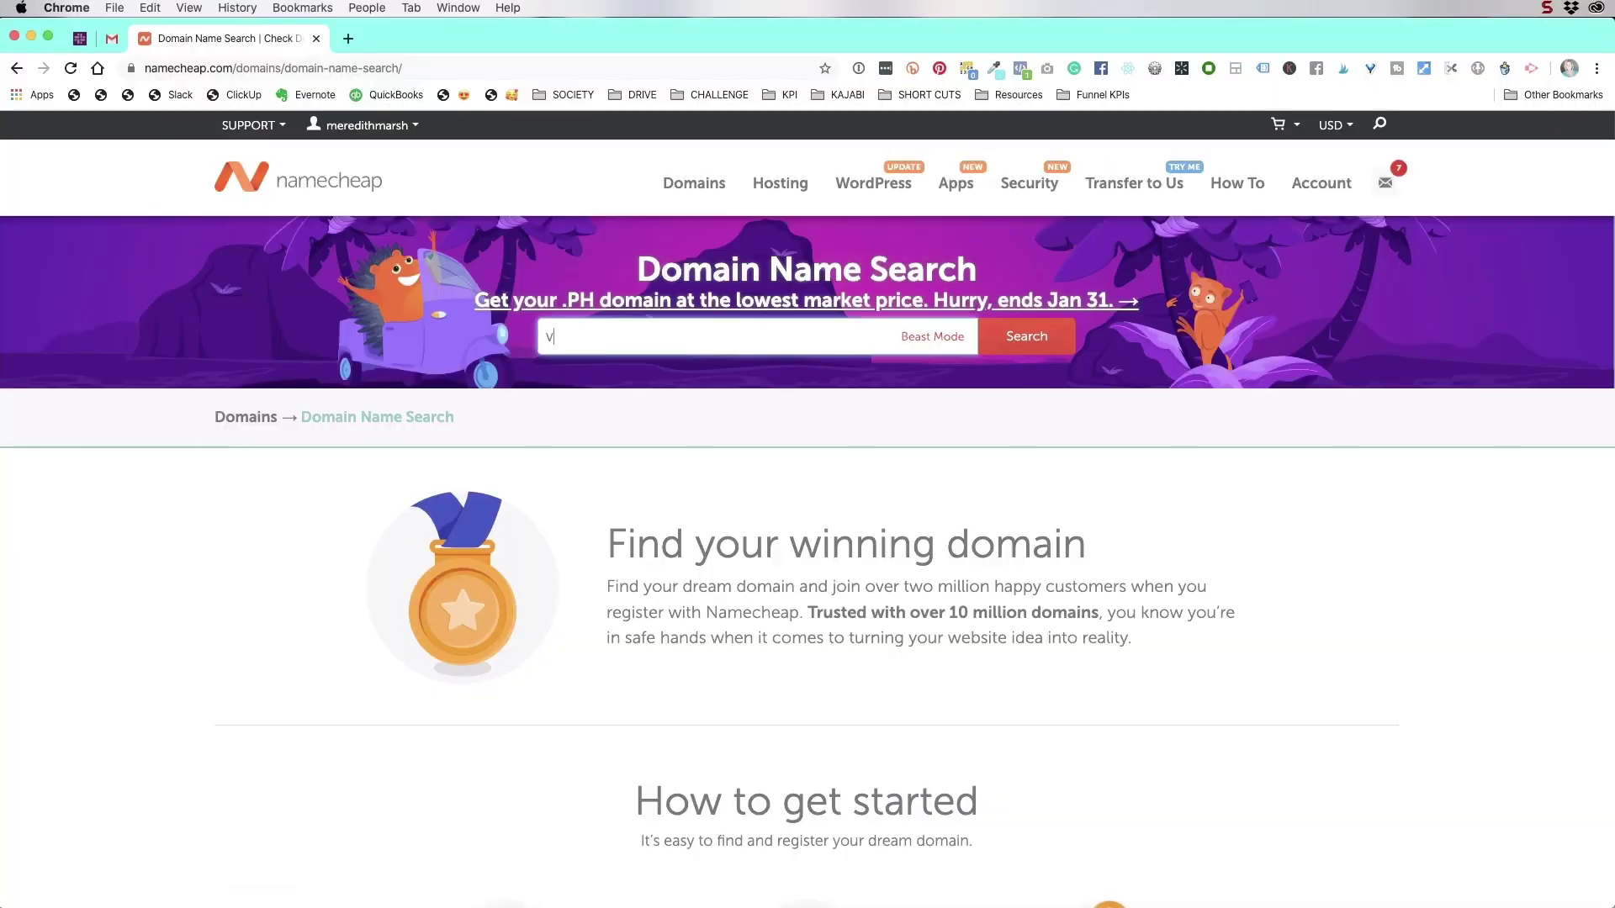
- Search for vidproheromom.com, confirm it is available at $8.88/yr, and add it to the cart
{"action": "type", "text": "vidproheromom.com"}
{"action": "key", "text": "Return"}
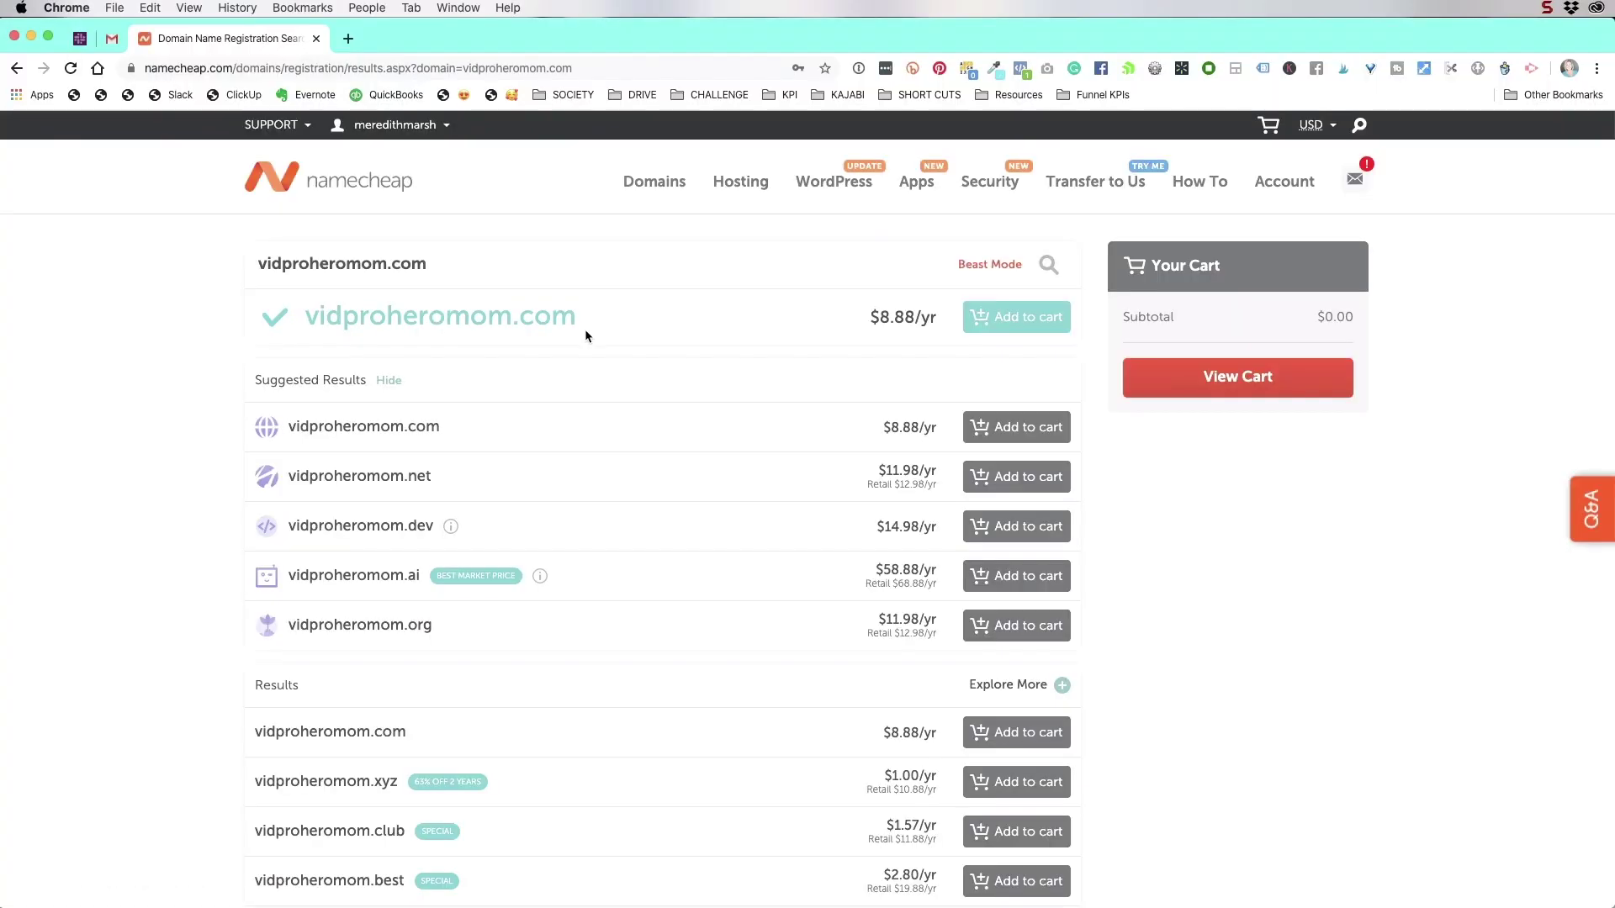
{"action": "left_click", "coordinate": [1020, 320]}
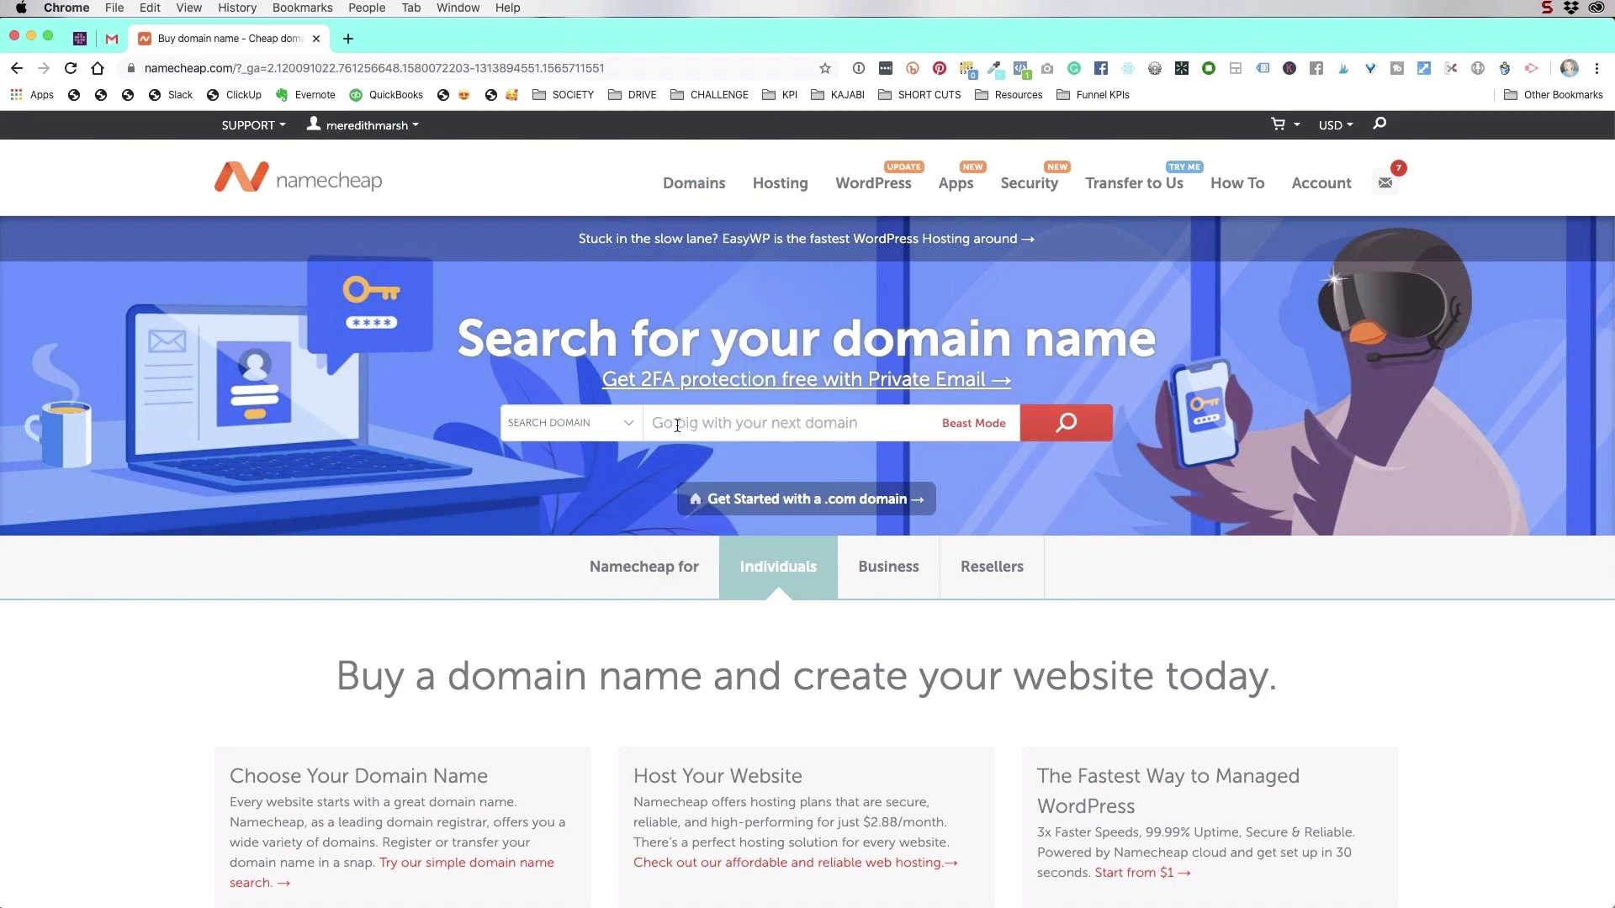
- Search vidprohero.com and review the results showing it taken, with alternatives like vidprohero.net at $11.98/yr
{"action": "left_click", "coordinate": [678, 425]}
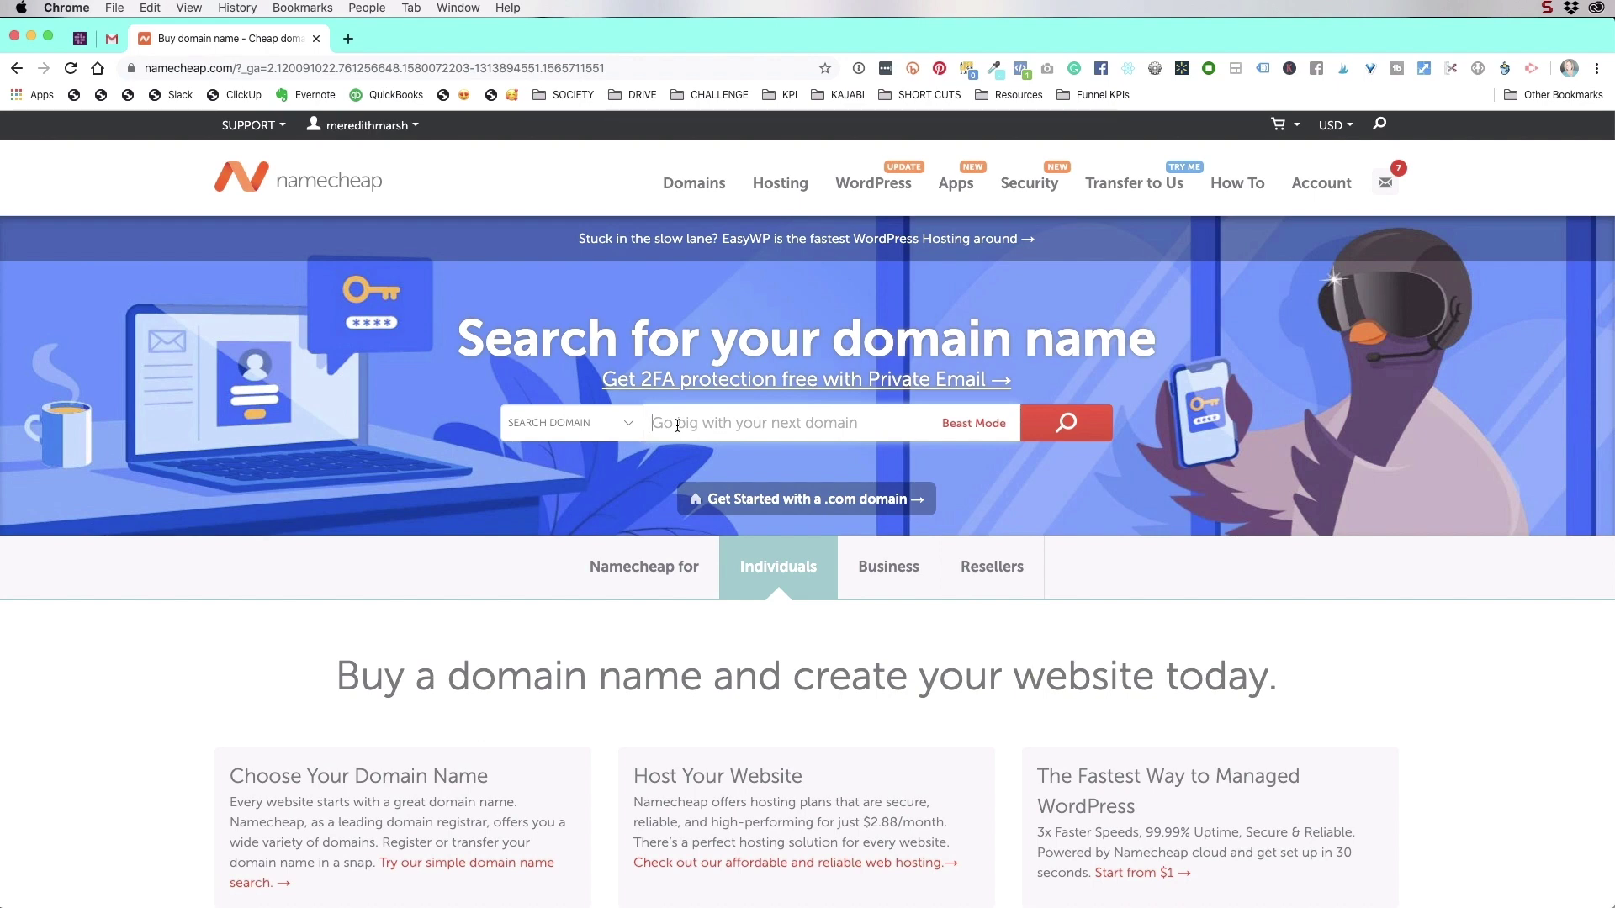
{"action": "type", "text": "vidprohero"}
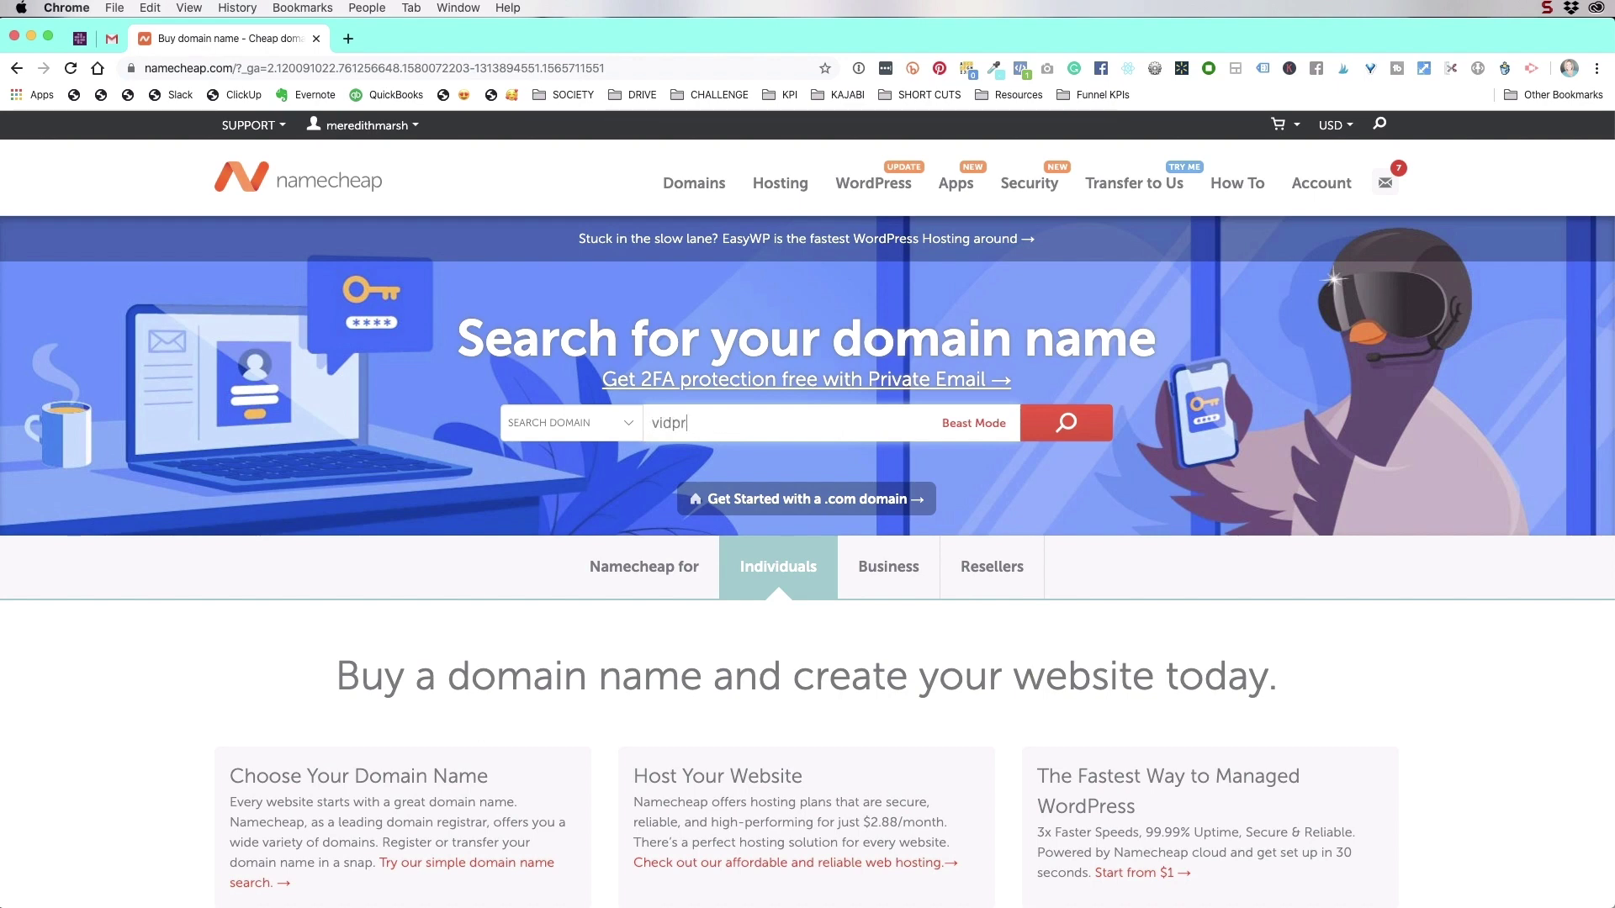
{"action": "type", "text": ".com"}
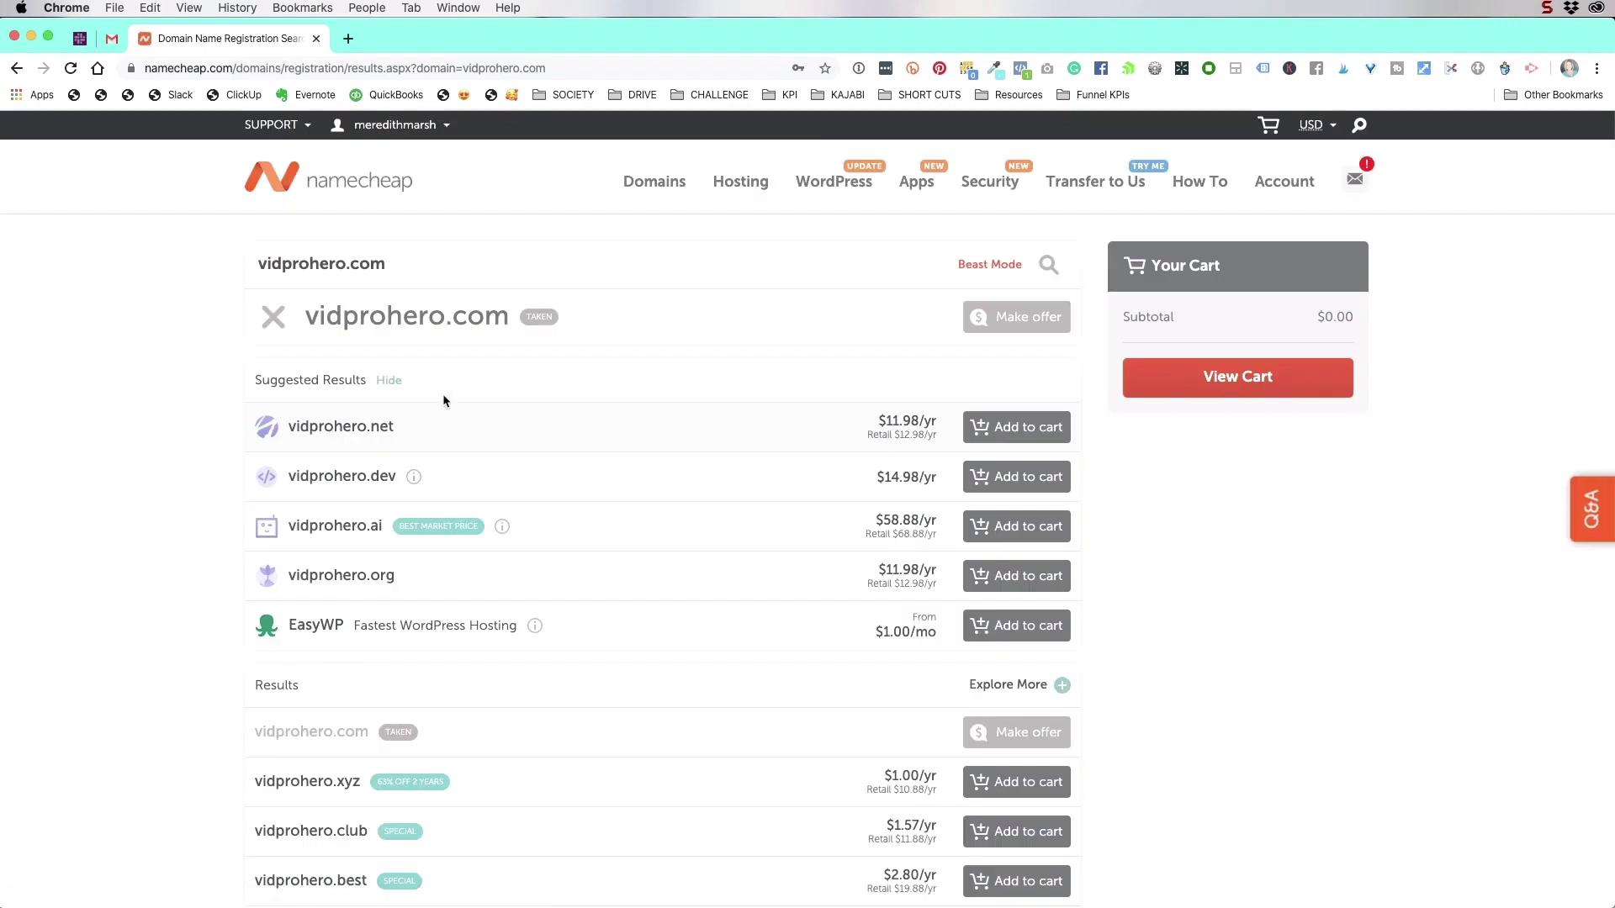
{"action": "mouse_move", "coordinate": [533, 321]}
{"action": "scroll", "coordinate": [461, 660], "scroll_direction": "down", "scroll_amount": 2}
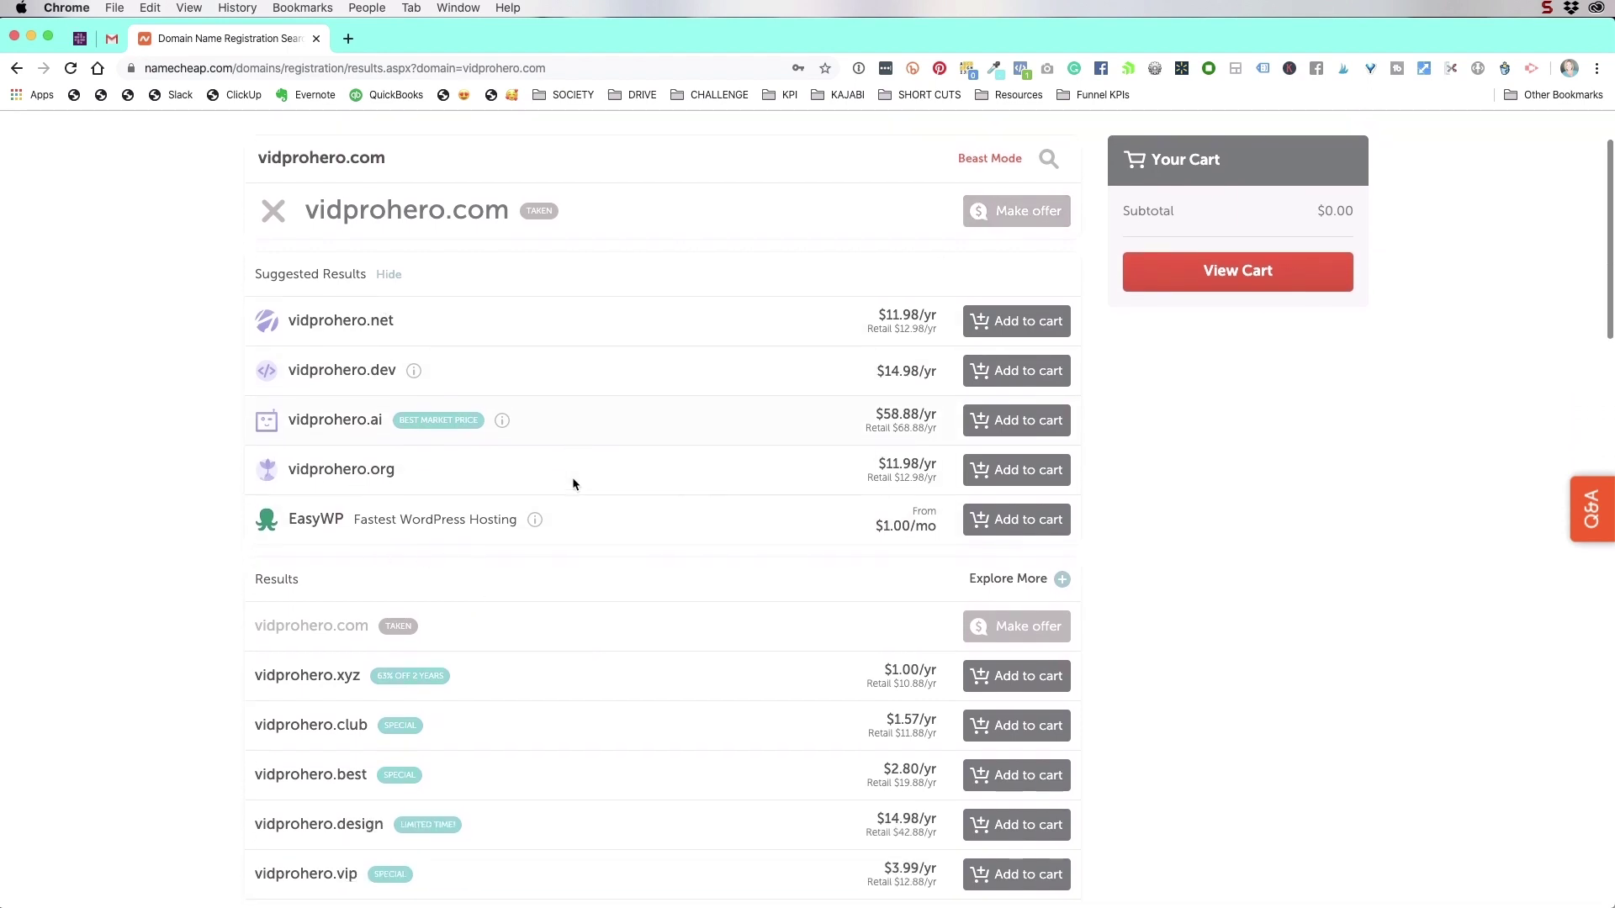
{"action": "scroll", "coordinate": [572, 477], "scroll_direction": "down", "scroll_amount": 7}
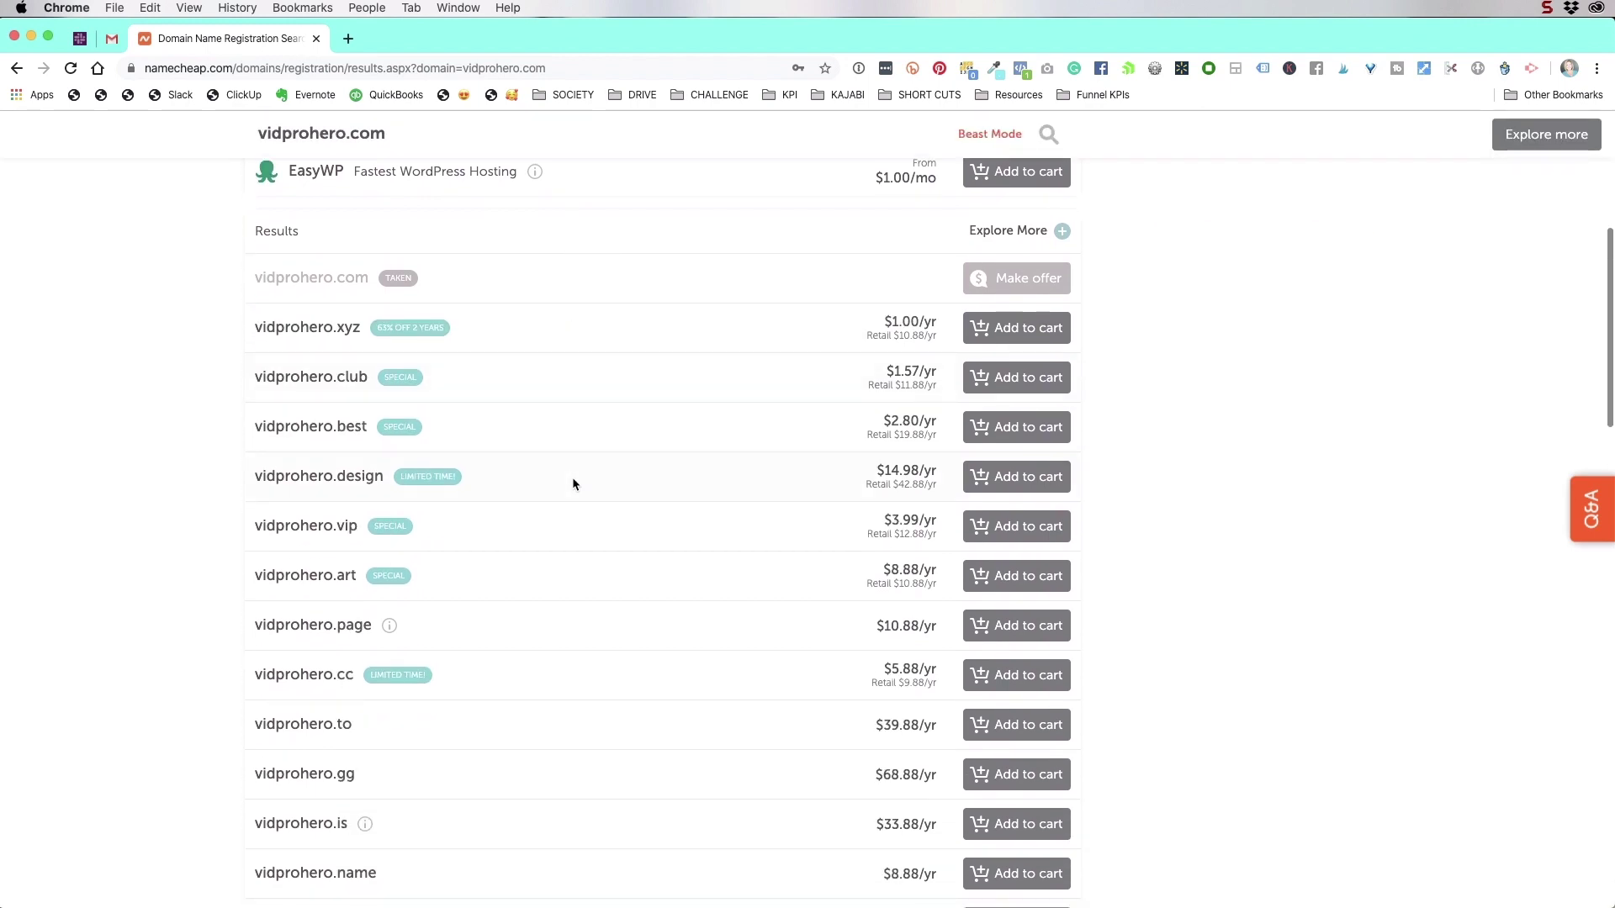
{"action": "scroll", "coordinate": [573, 483], "scroll_direction": "up", "scroll_amount": 9}
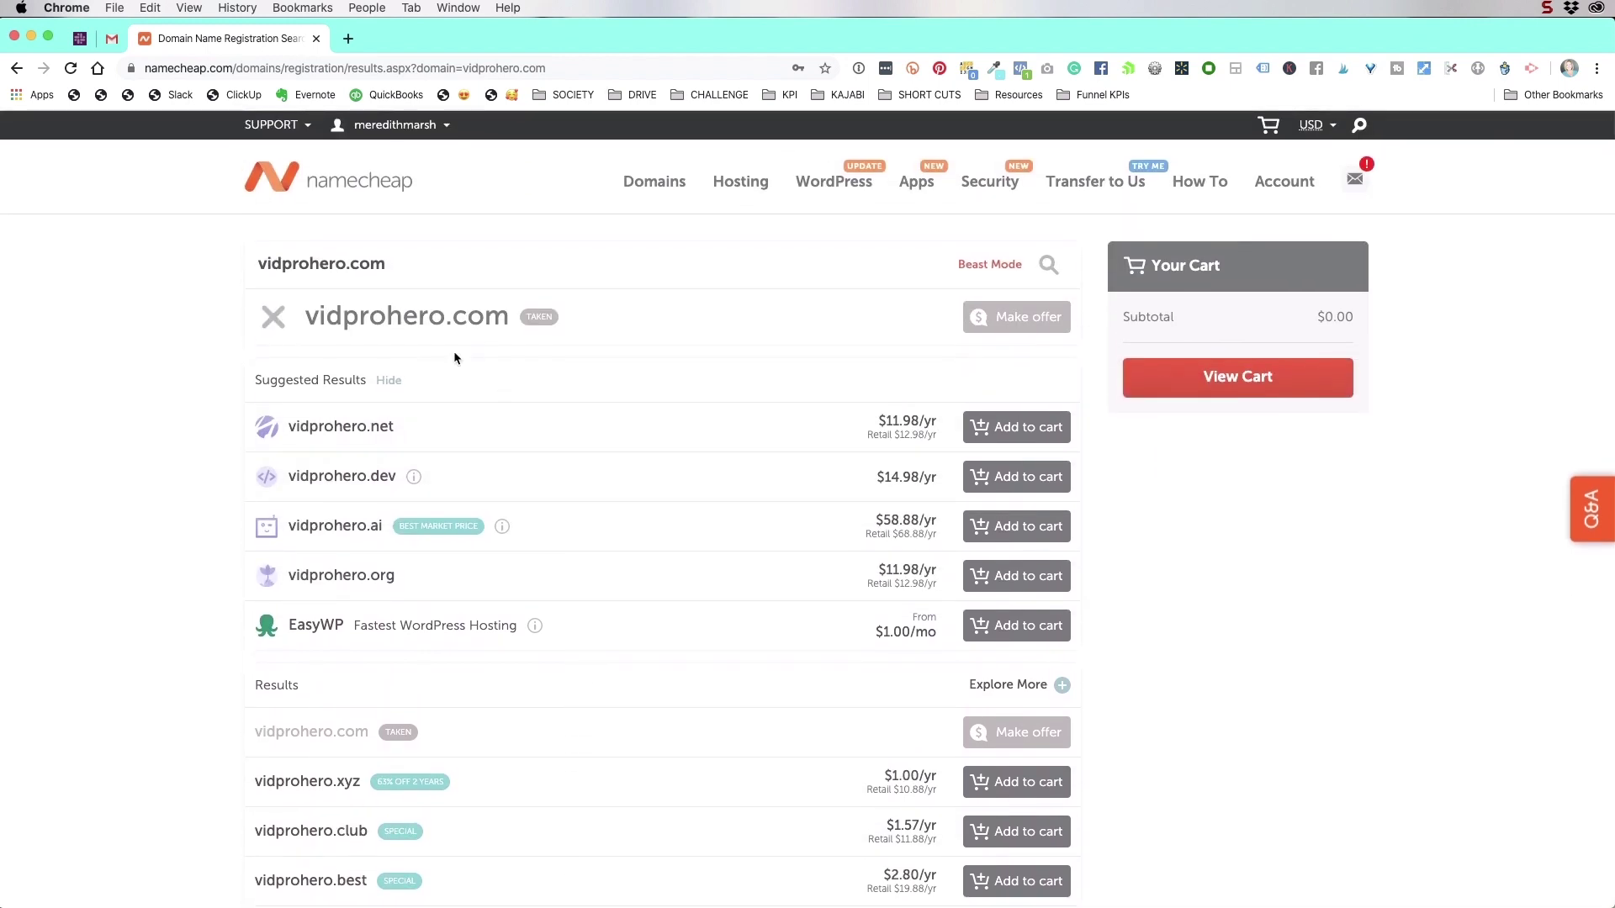
{"action": "mouse_move", "coordinate": [660, 181]}
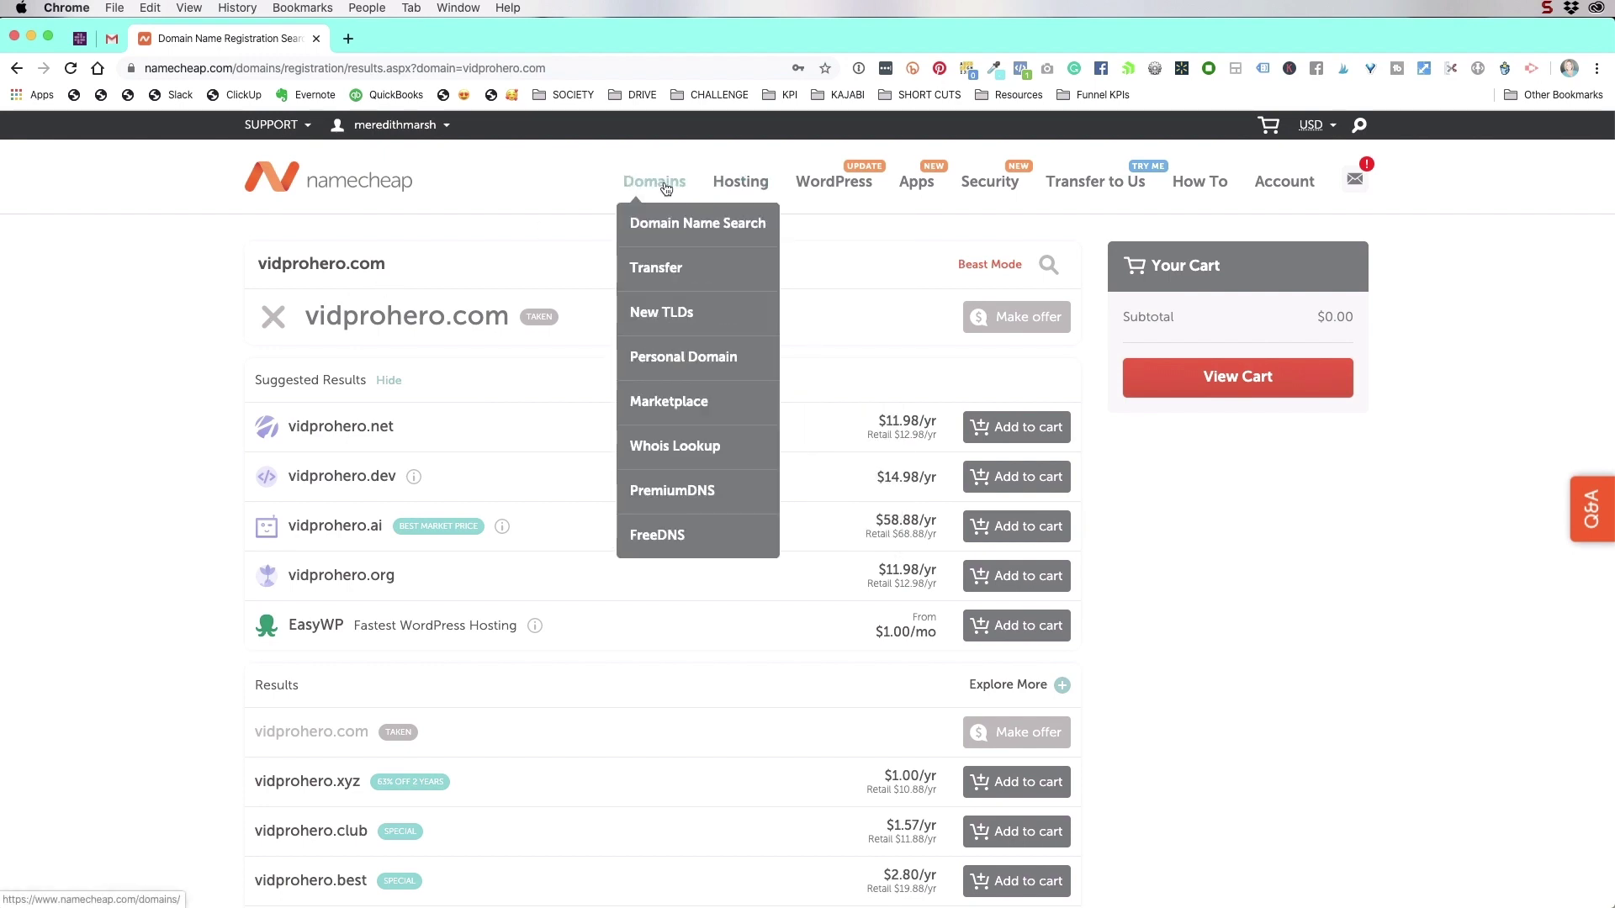
- Search vidproheromom.com from Domain Name Search and add the $8.88/yr .com to the cart
{"action": "left_click", "coordinate": [662, 224]}
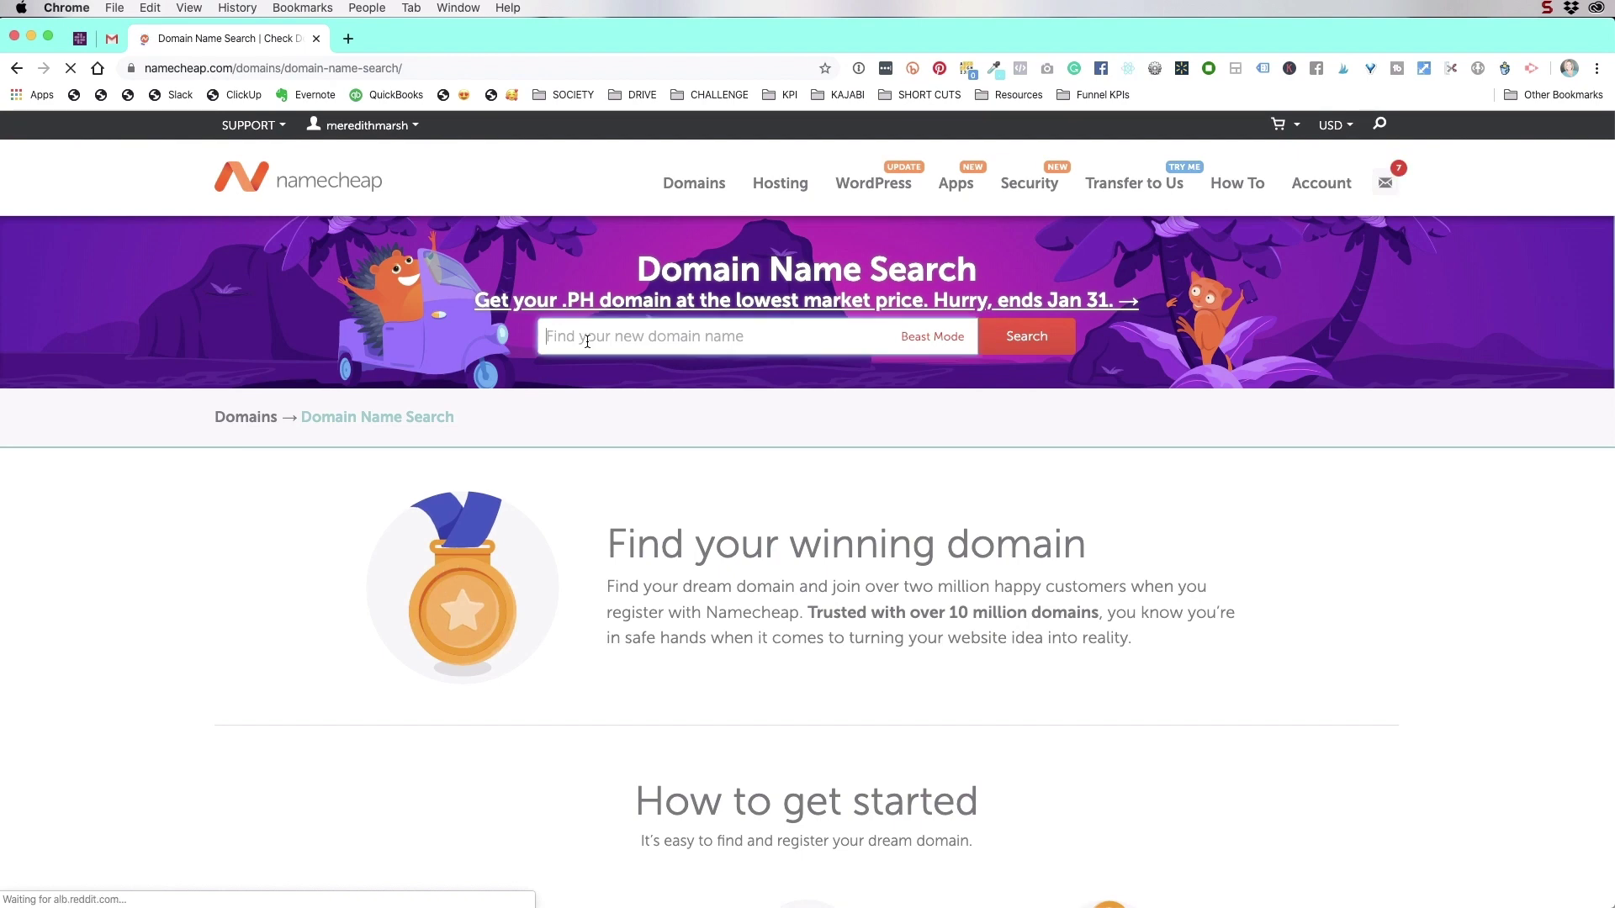
{"action": "type", "text": "vidpro"}
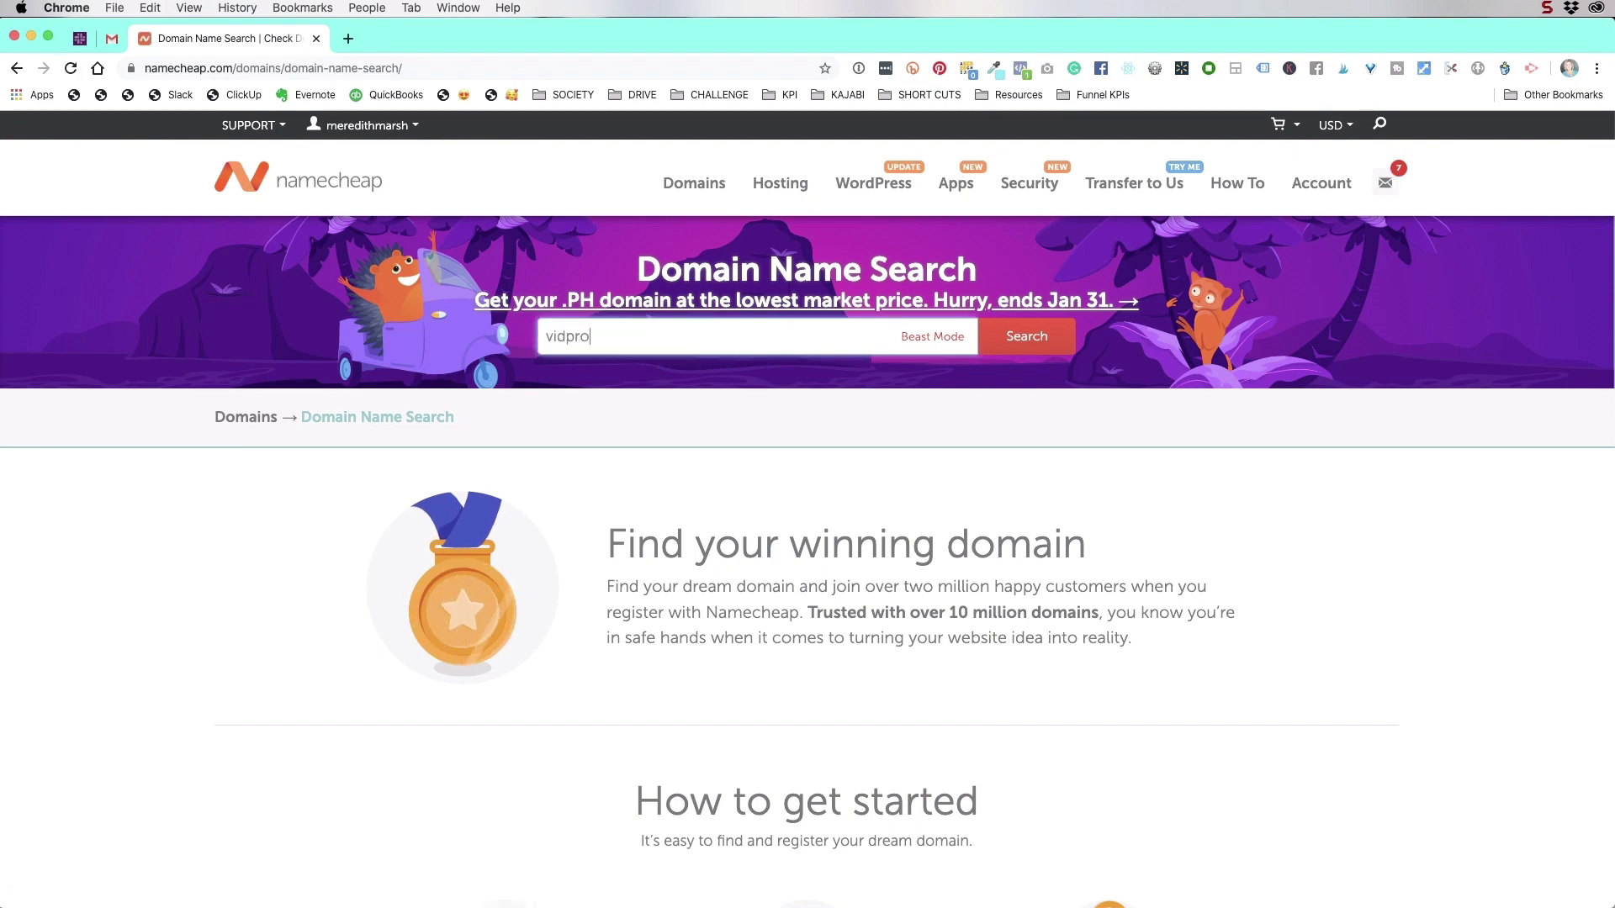
{"action": "type", "text": "heromom"}
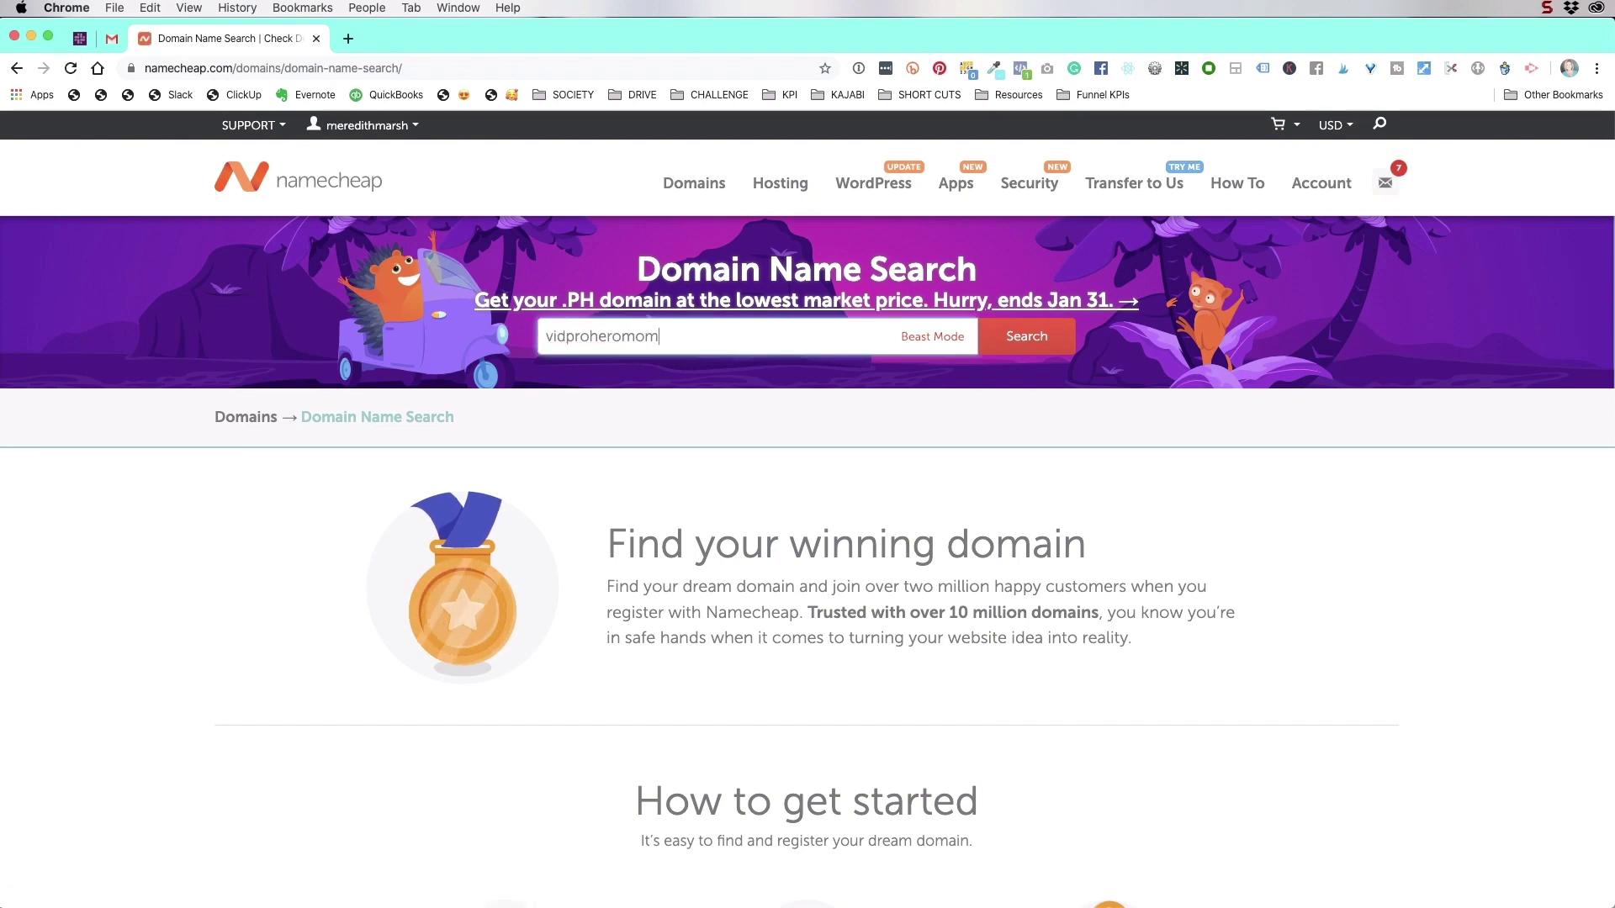
{"action": "type", "text": ".com"}
{"action": "key", "text": "Return"}
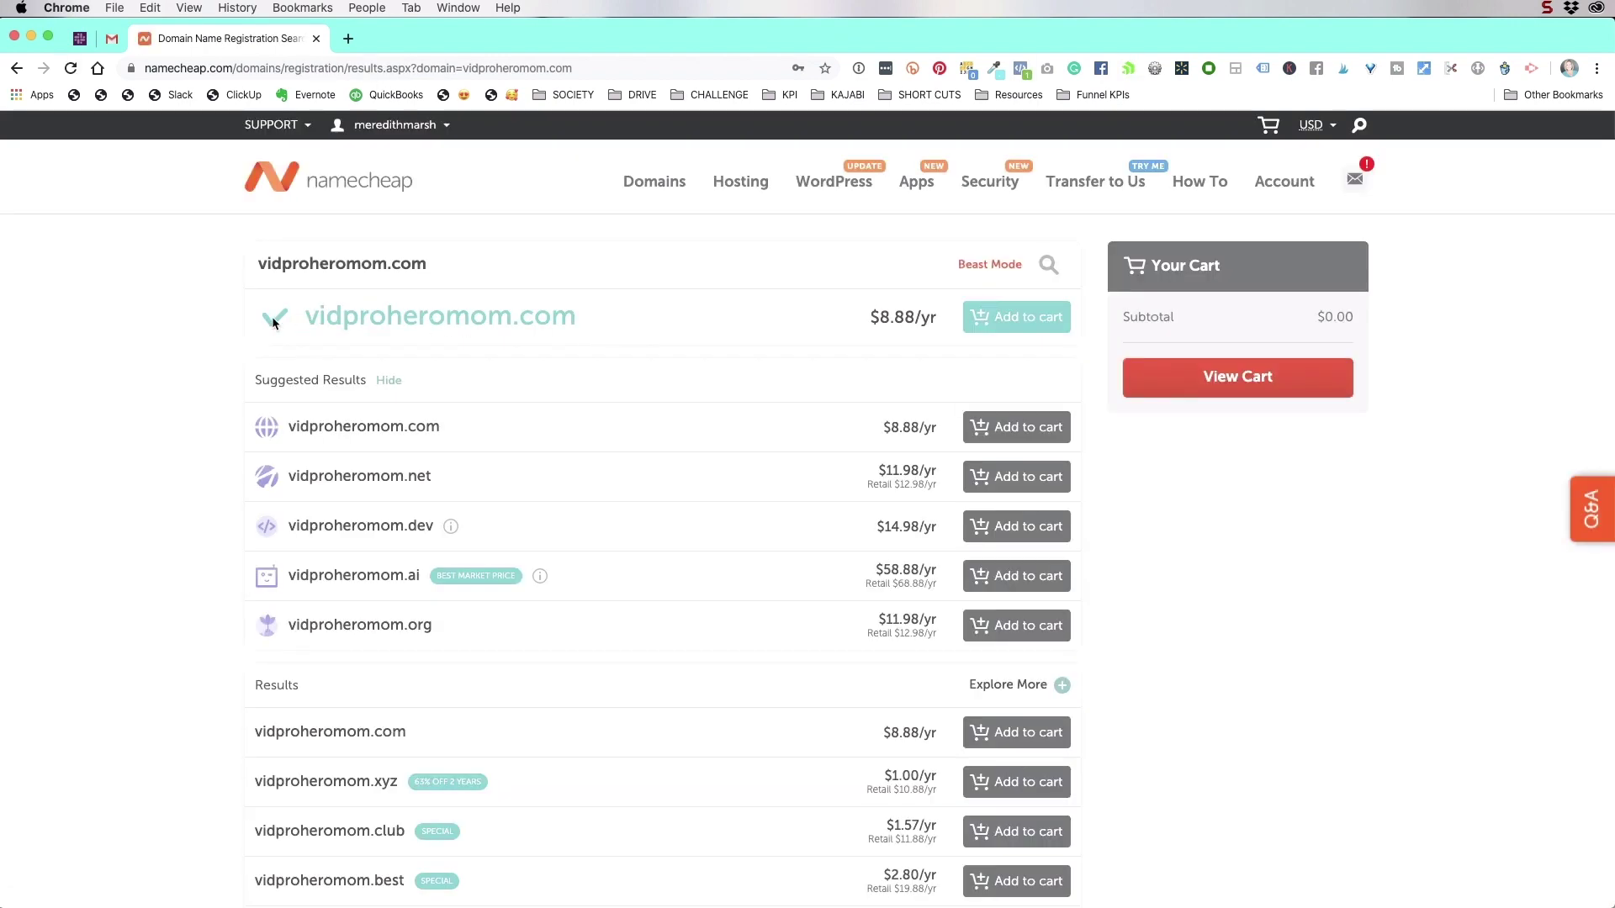
{"action": "left_click", "coordinate": [1023, 323]}
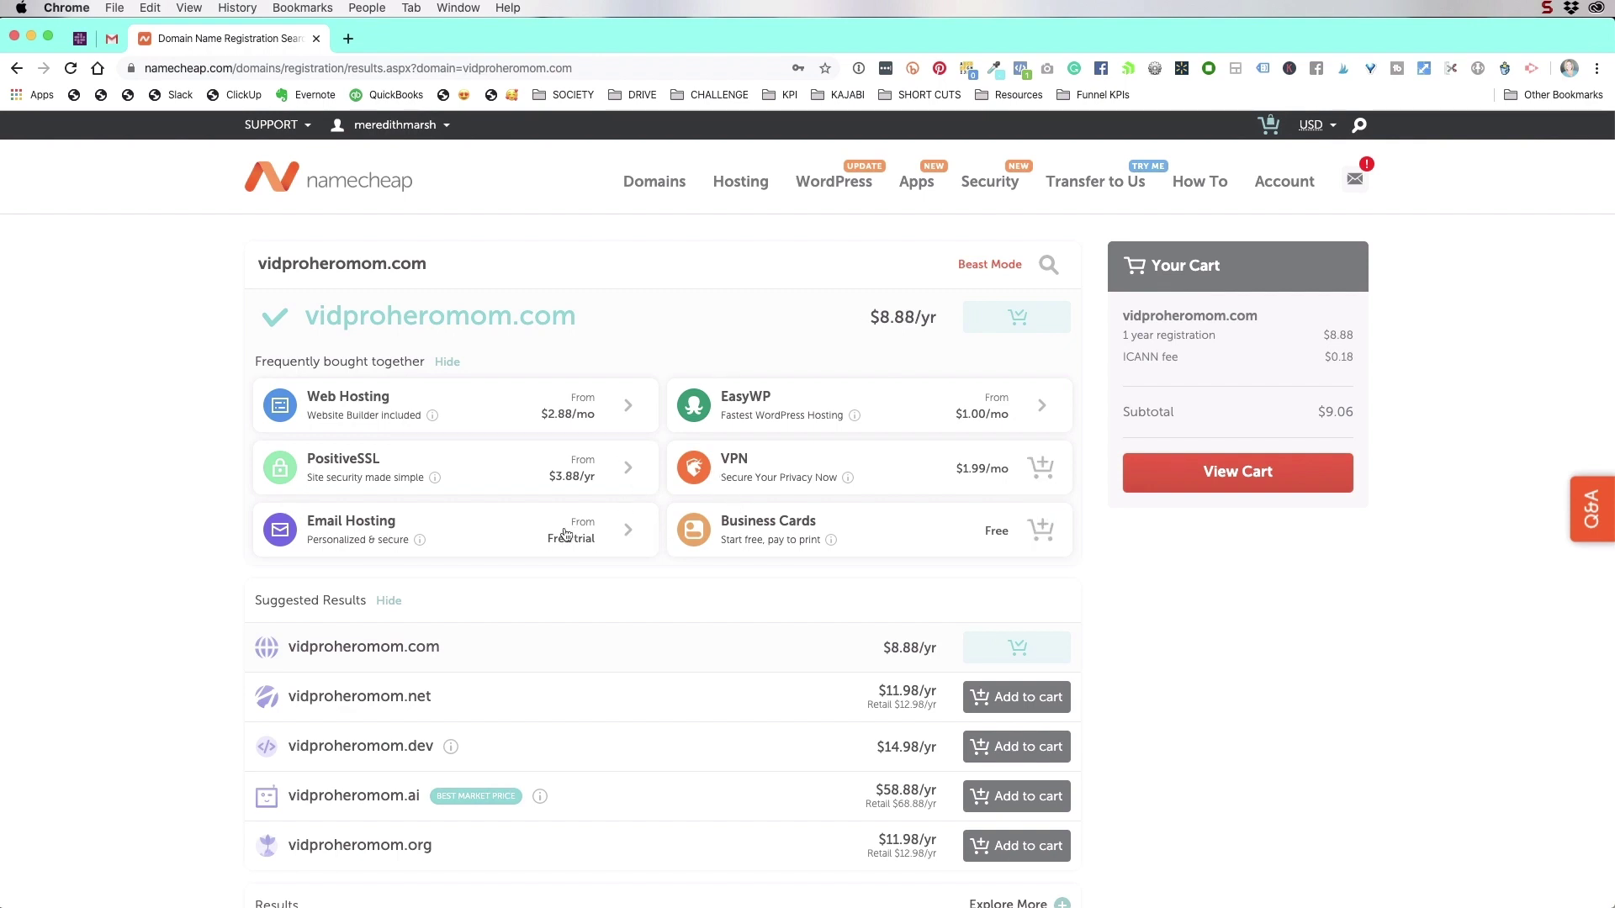
- In the cart, turn on auto-renew for vidproheromom.com and keep the registration at 1 Year
{"action": "left_click", "coordinate": [1240, 482]}
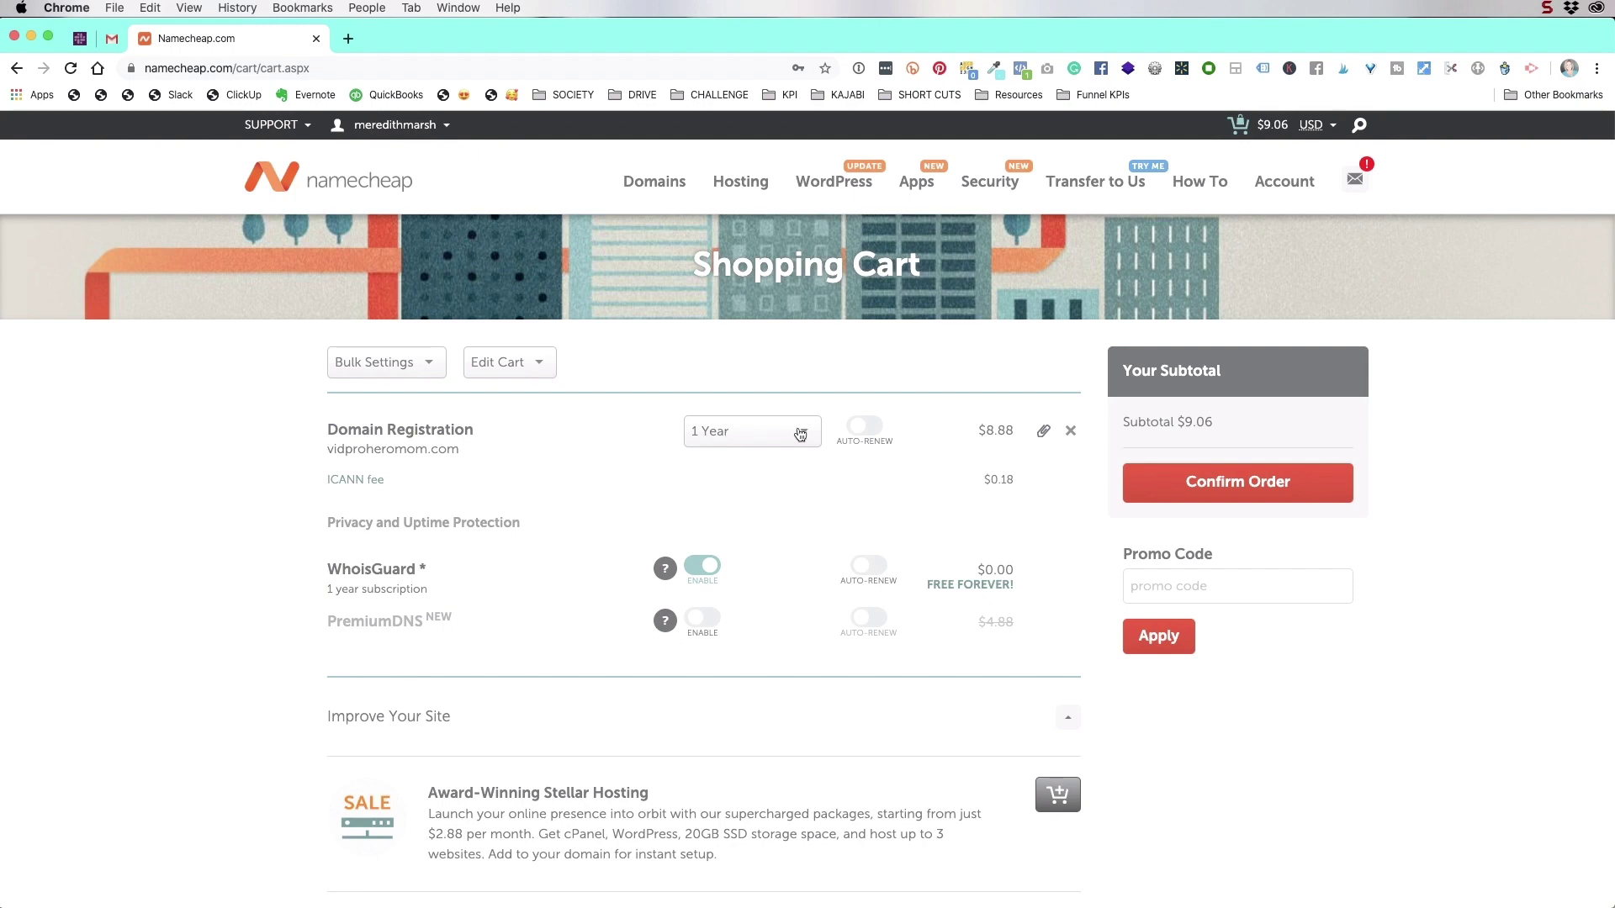
{"action": "left_click", "coordinate": [862, 429]}
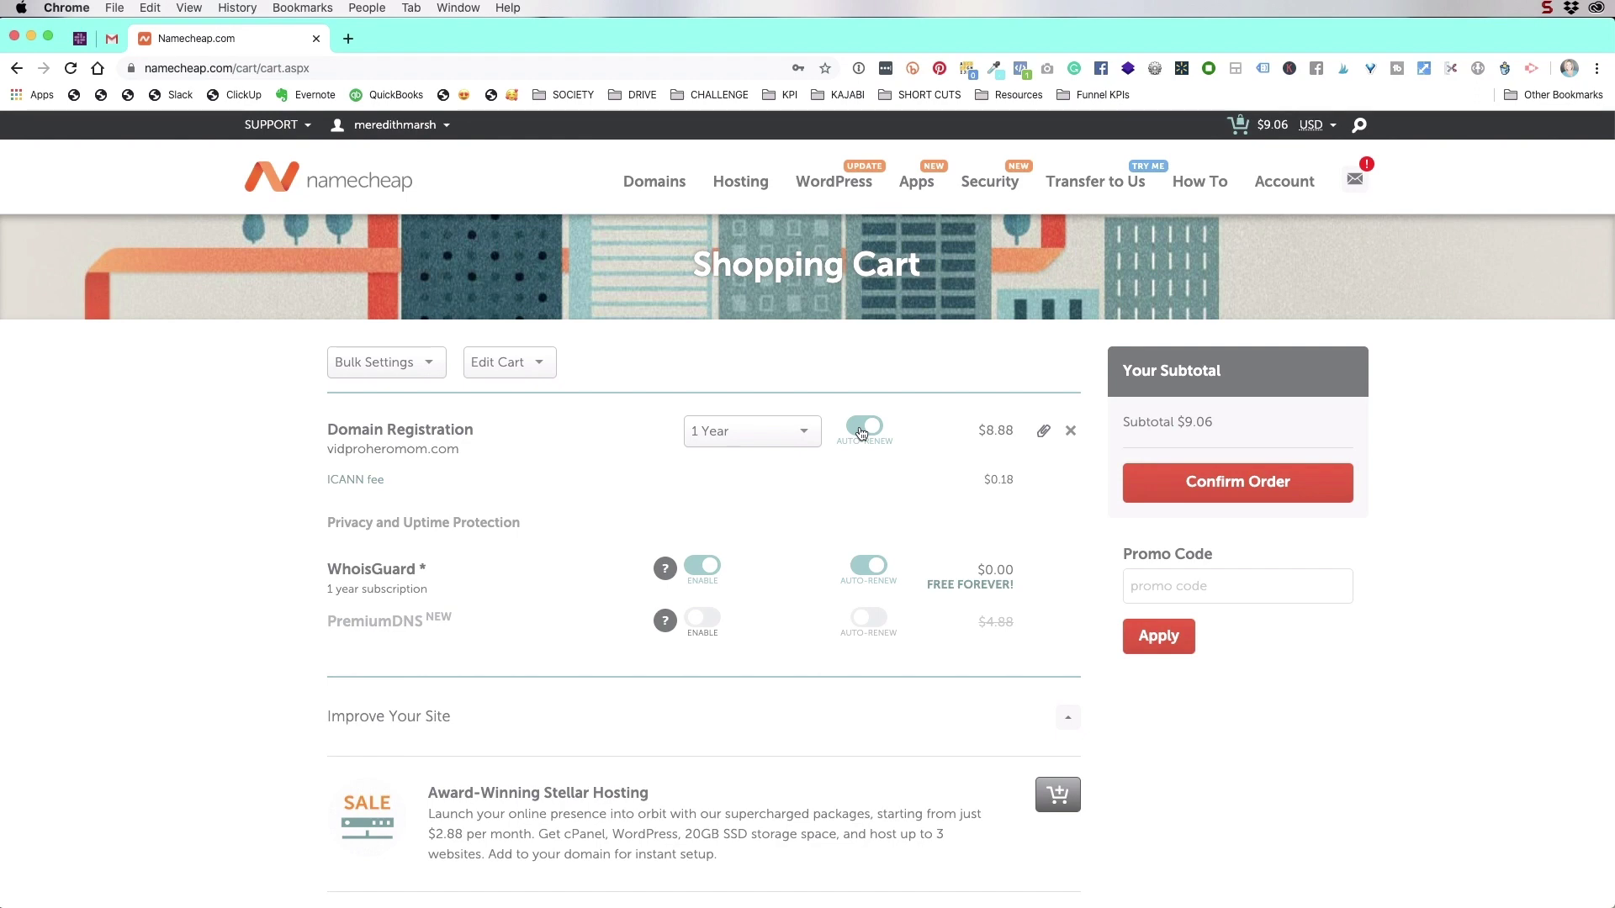
{"action": "left_click", "coordinate": [802, 431]}
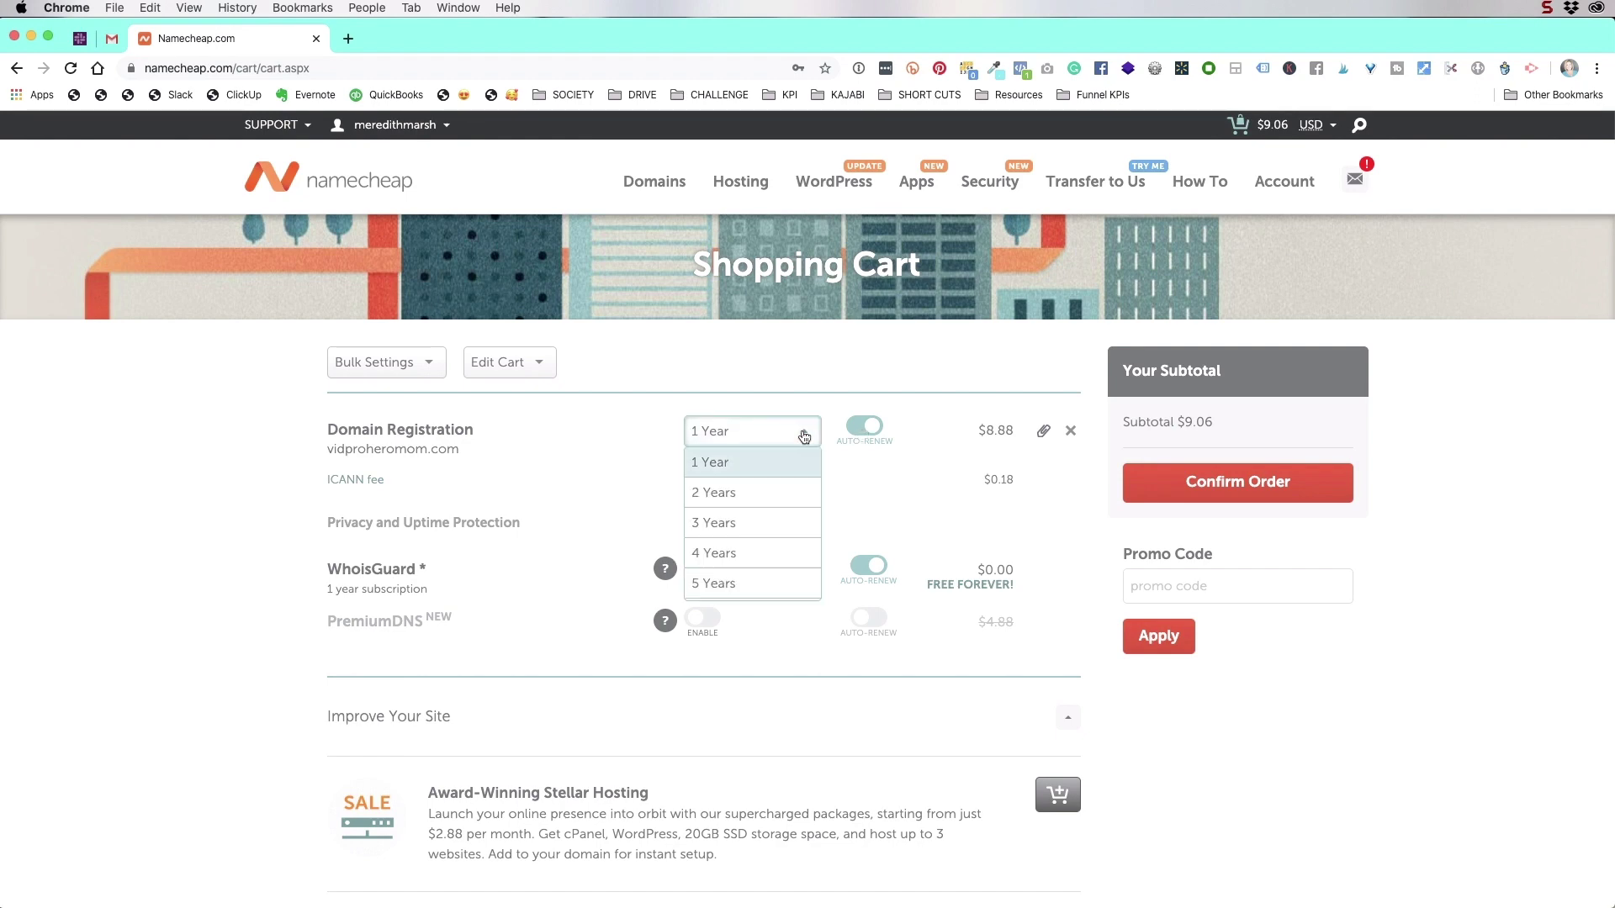
{"action": "scroll", "coordinate": [710, 584], "scroll_direction": "down", "scroll_amount": 3}
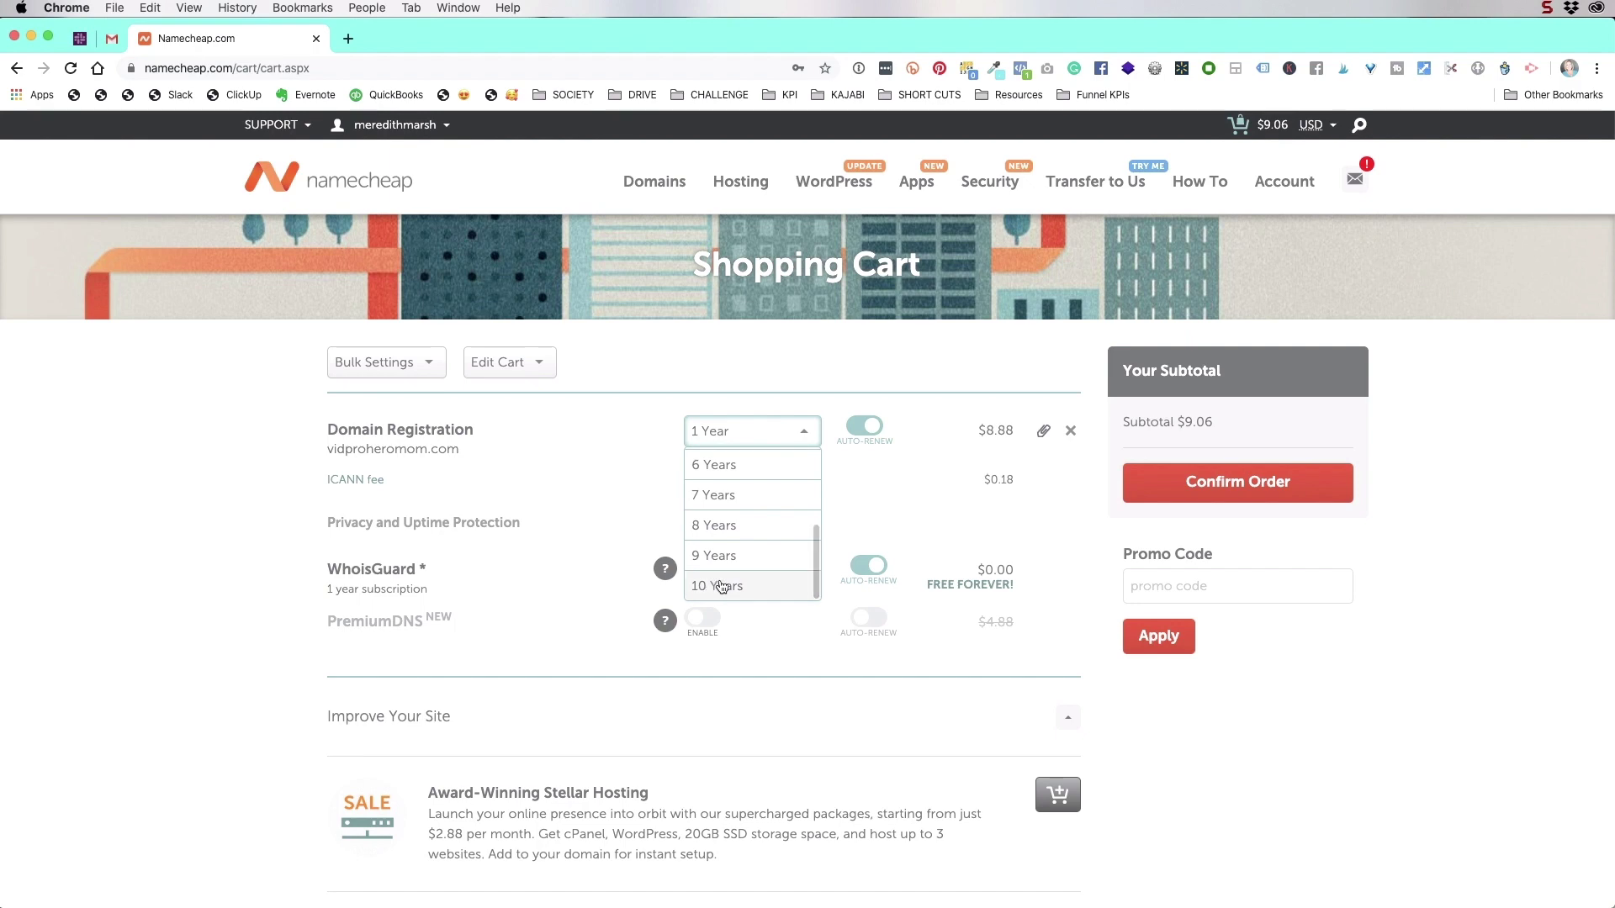
{"action": "scroll", "coordinate": [711, 587], "scroll_direction": "up", "scroll_amount": 5}
{"action": "left_click", "coordinate": [367, 596]}
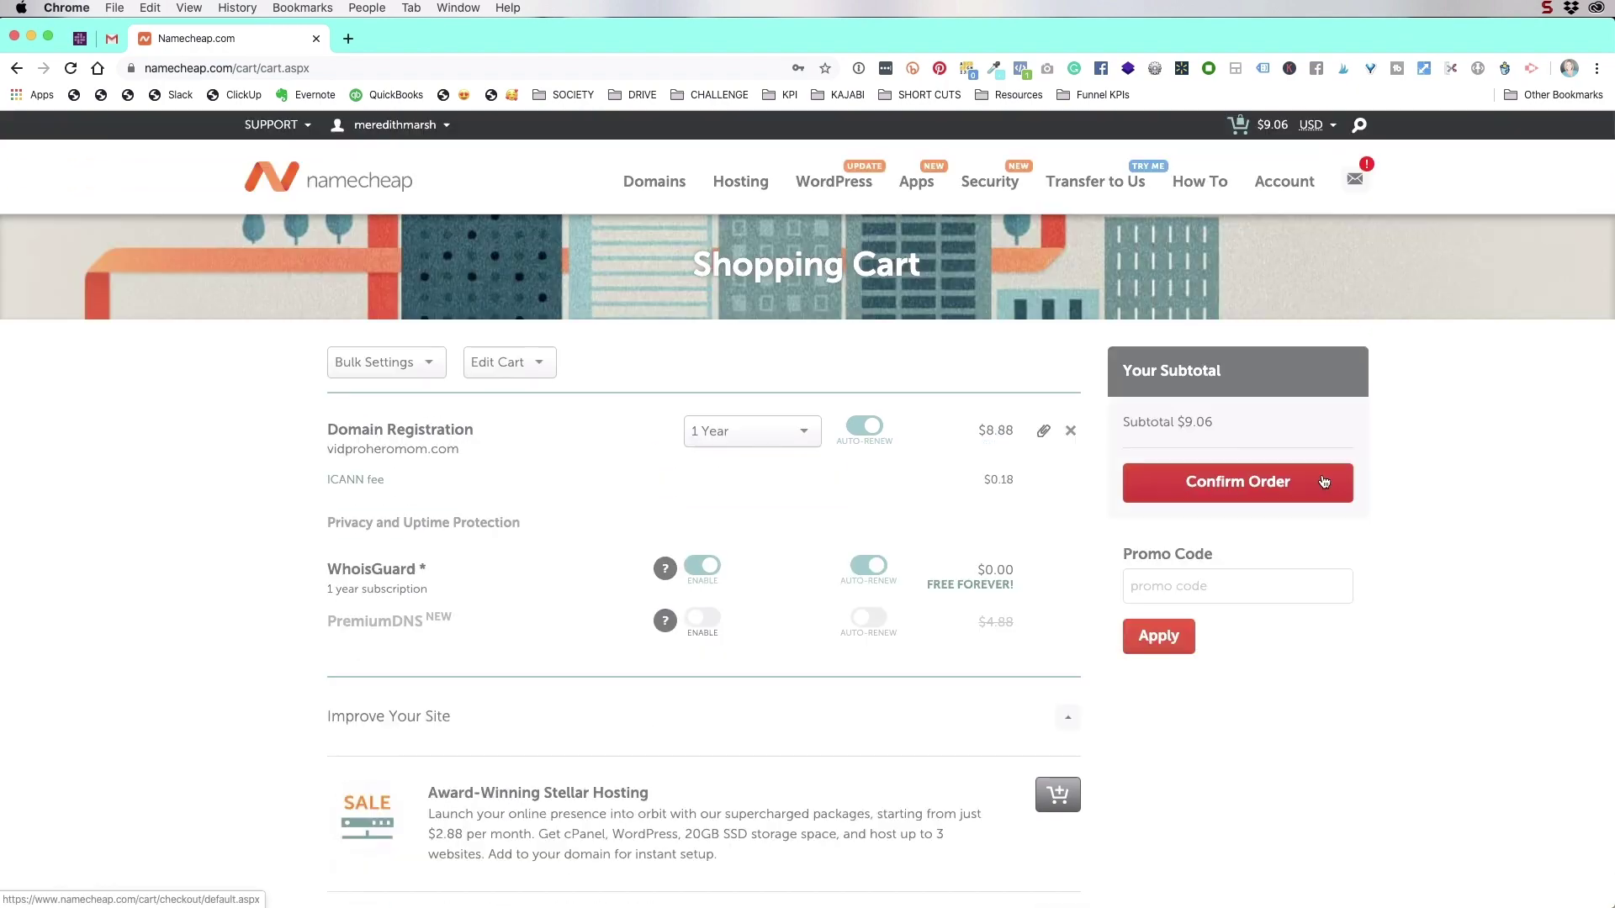
{"action": "scroll", "coordinate": [1317, 589], "scroll_direction": "down", "scroll_amount": 8}
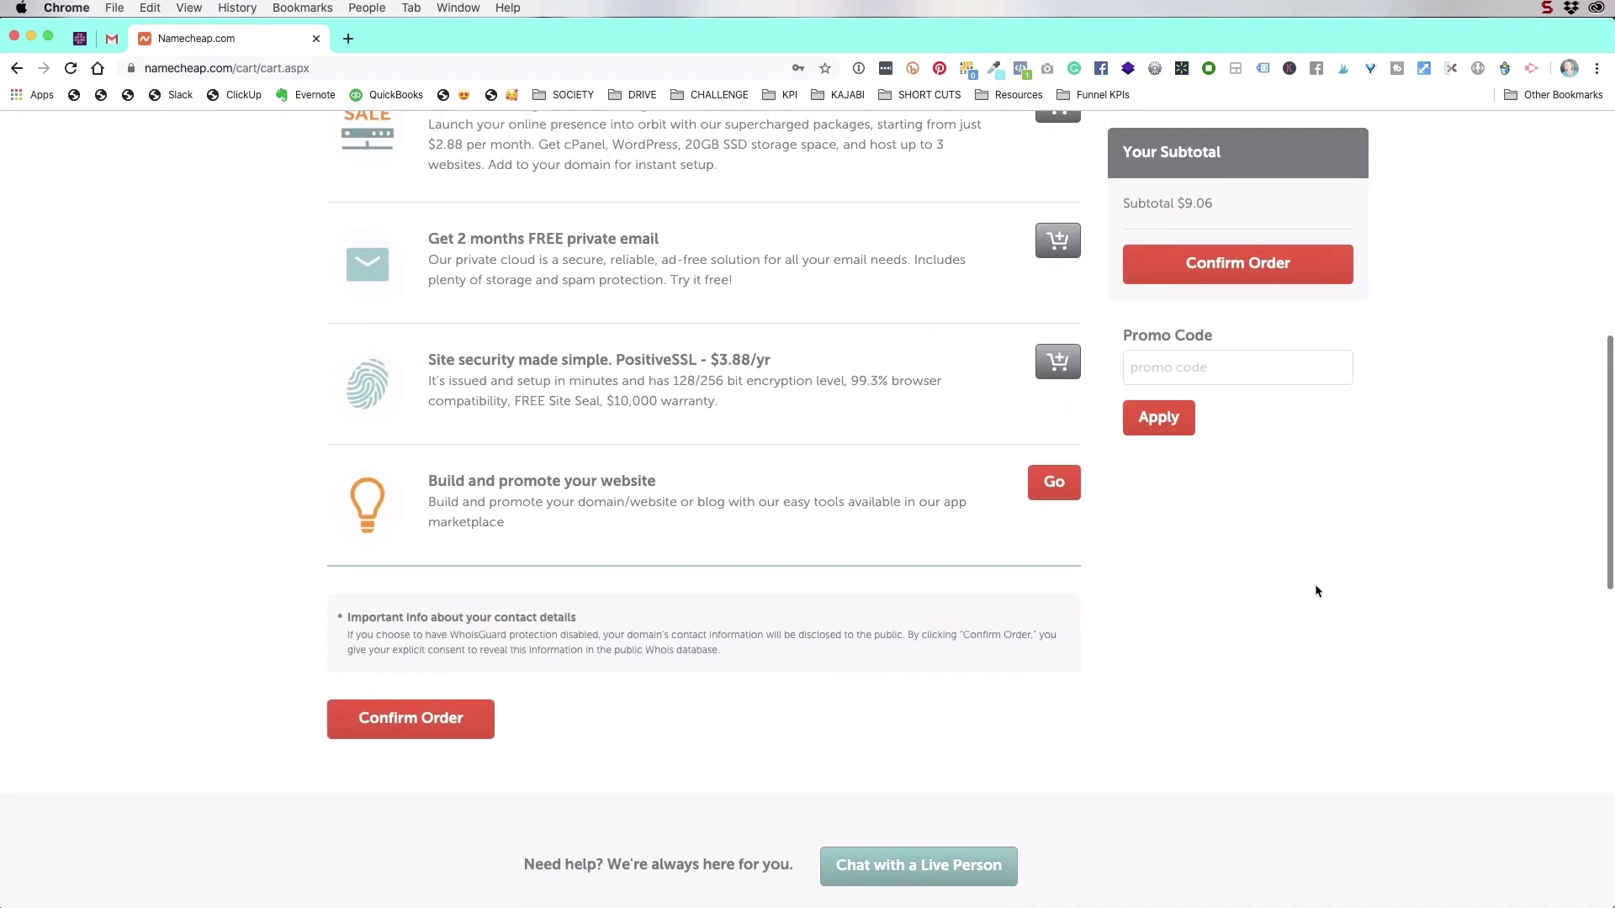
{"action": "scroll", "coordinate": [1316, 589], "scroll_direction": "up", "scroll_amount": 8}
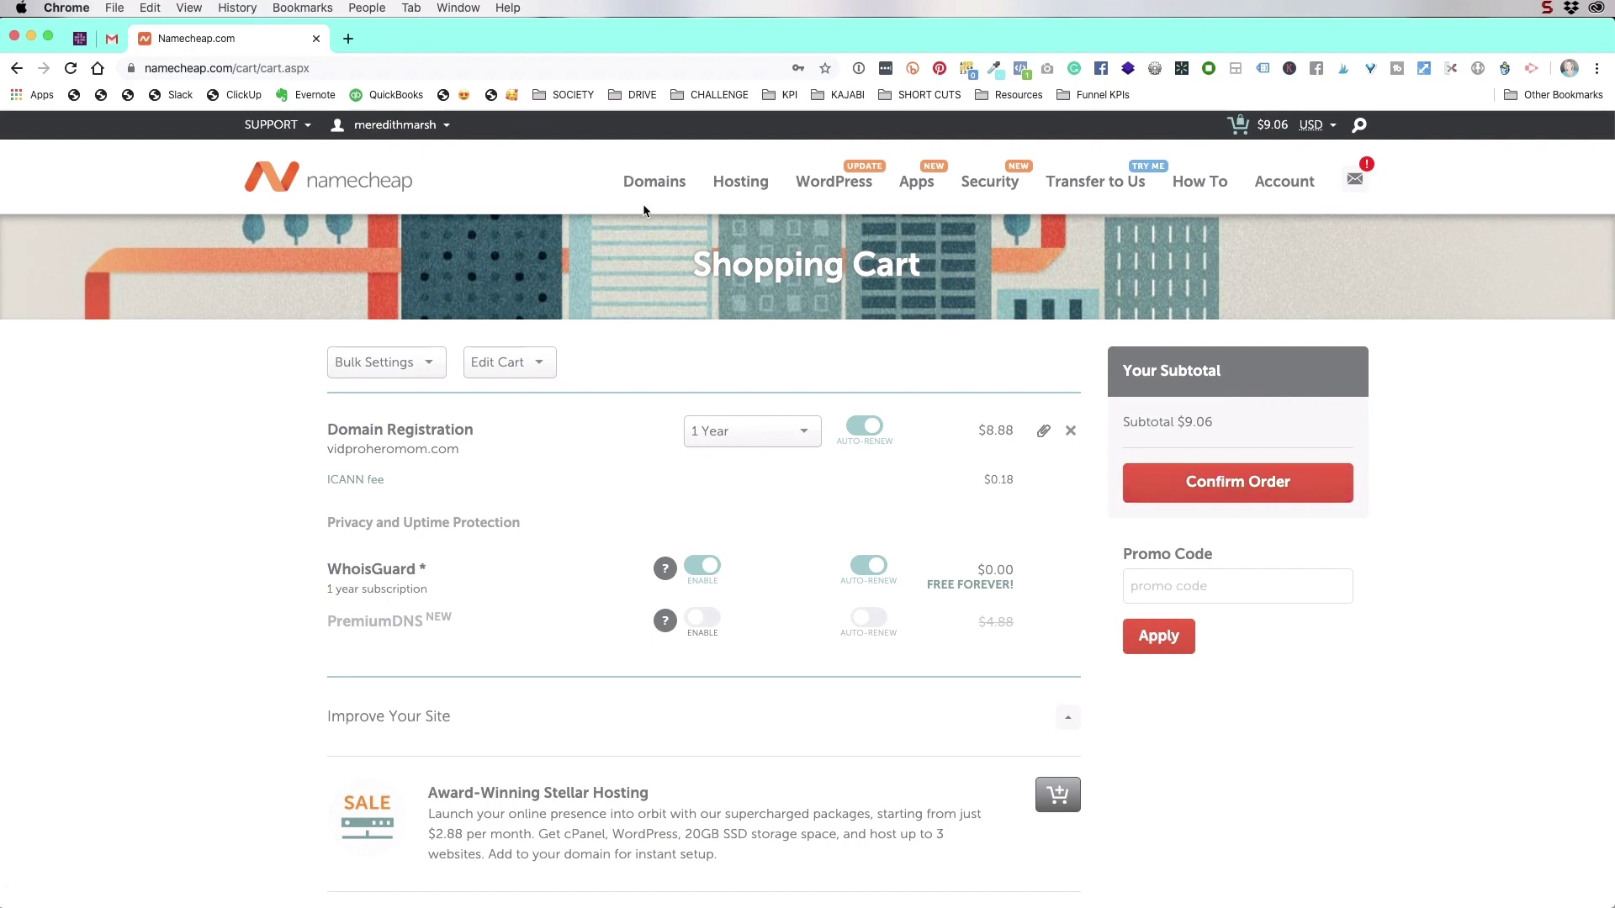
- Go to the account Dashboard, dismiss the 2FA notice, and open vidprohero.com's management page
{"action": "mouse_move", "coordinate": [653, 192]}
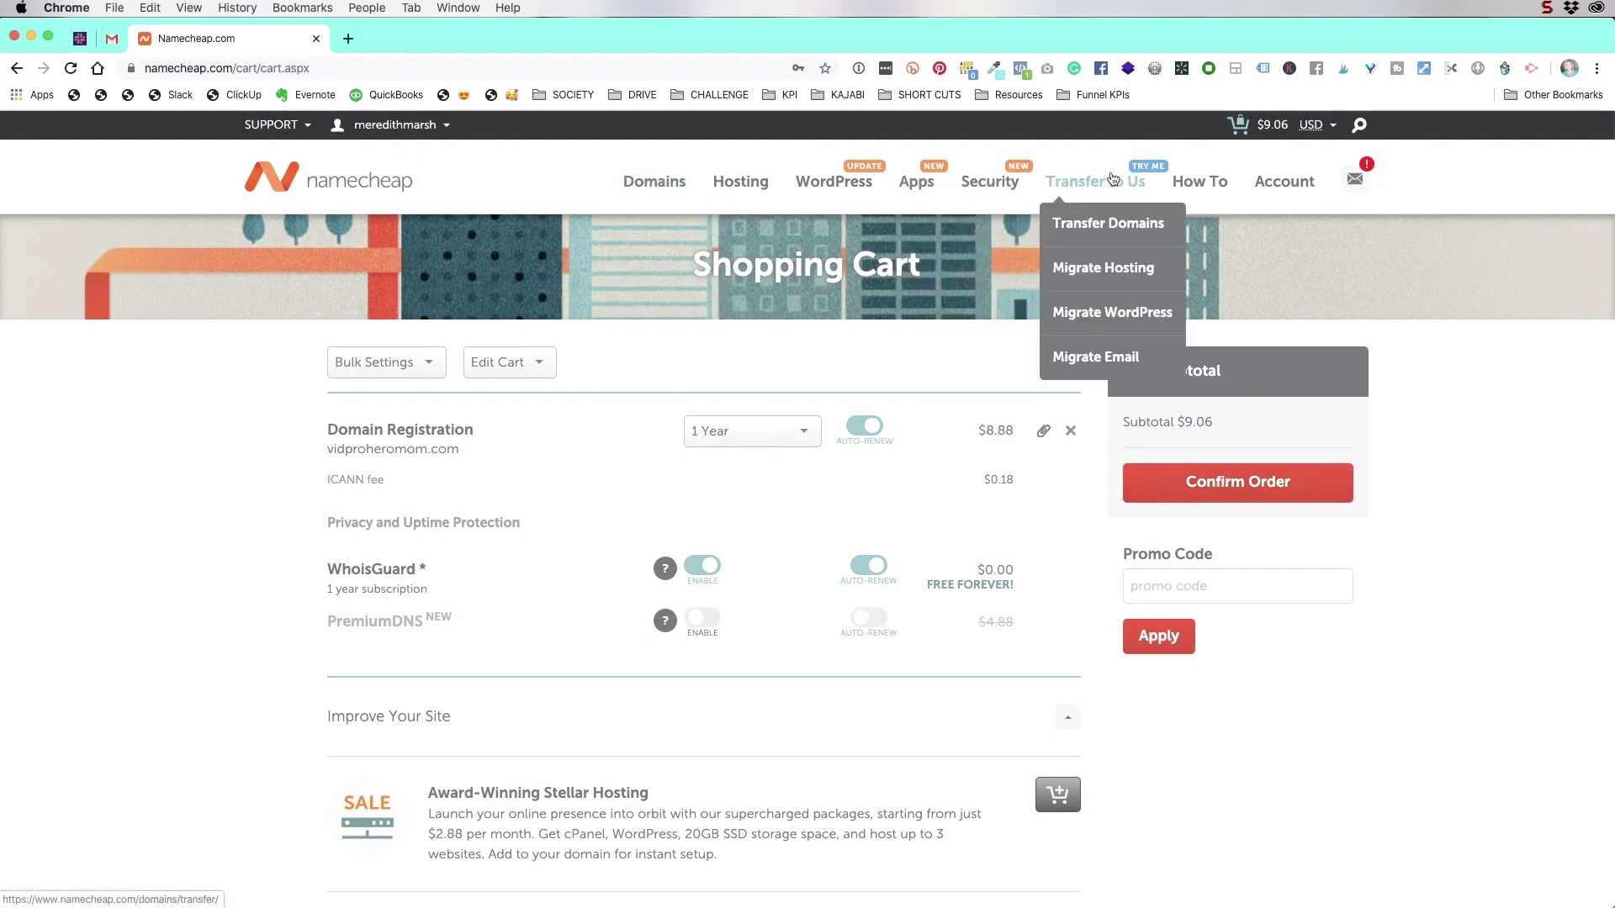
{"action": "mouse_move", "coordinate": [1287, 221]}
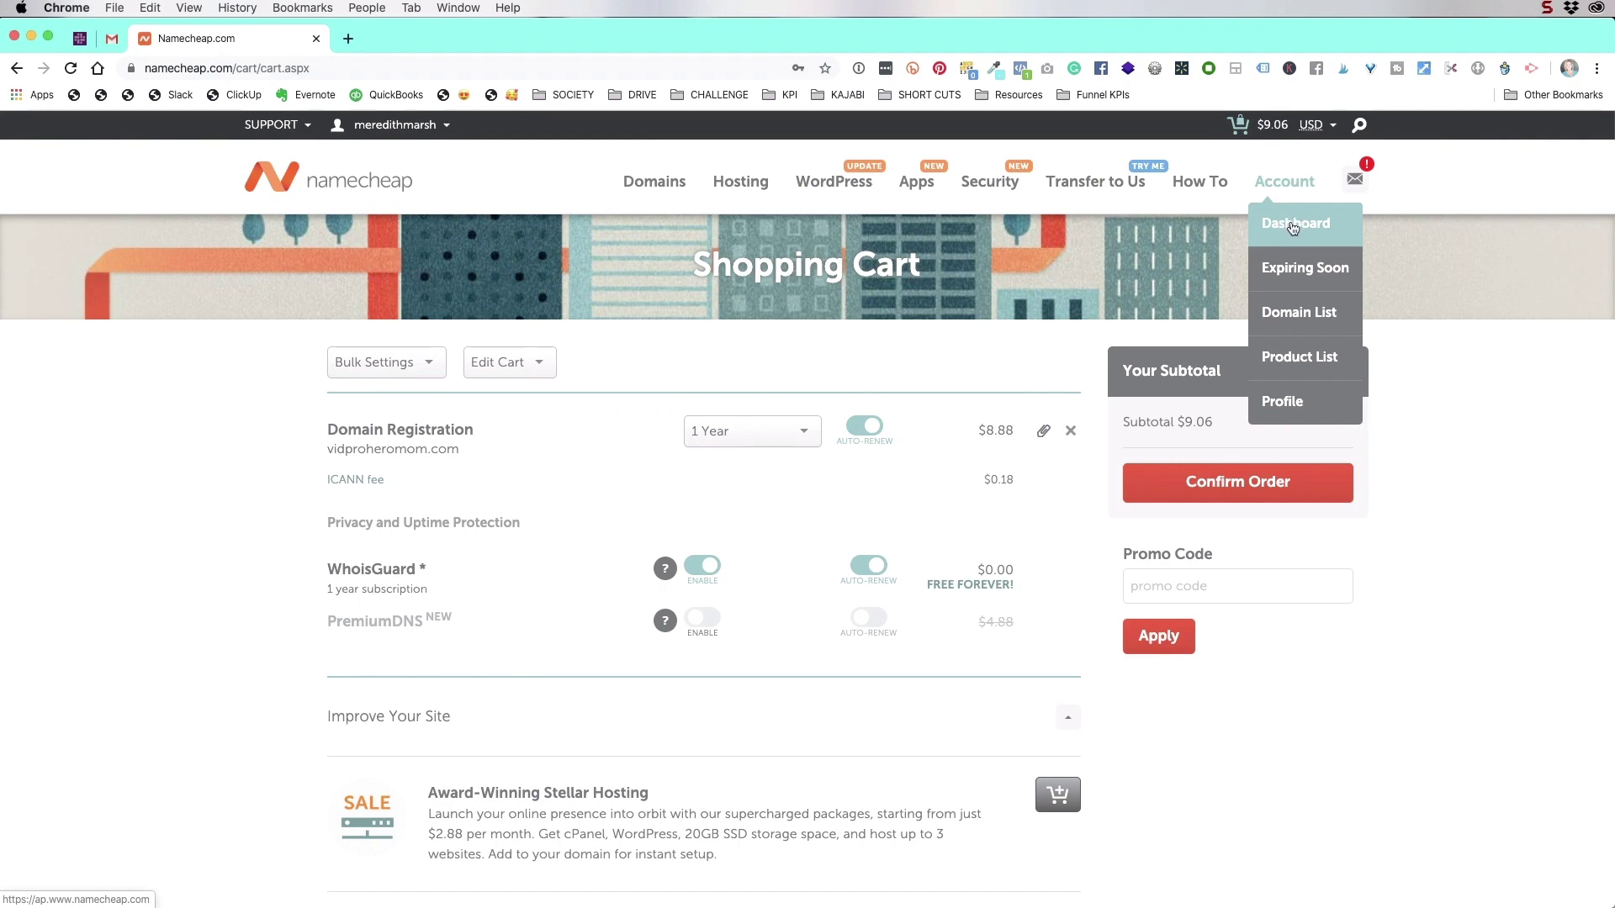
{"action": "left_click", "coordinate": [1291, 227]}
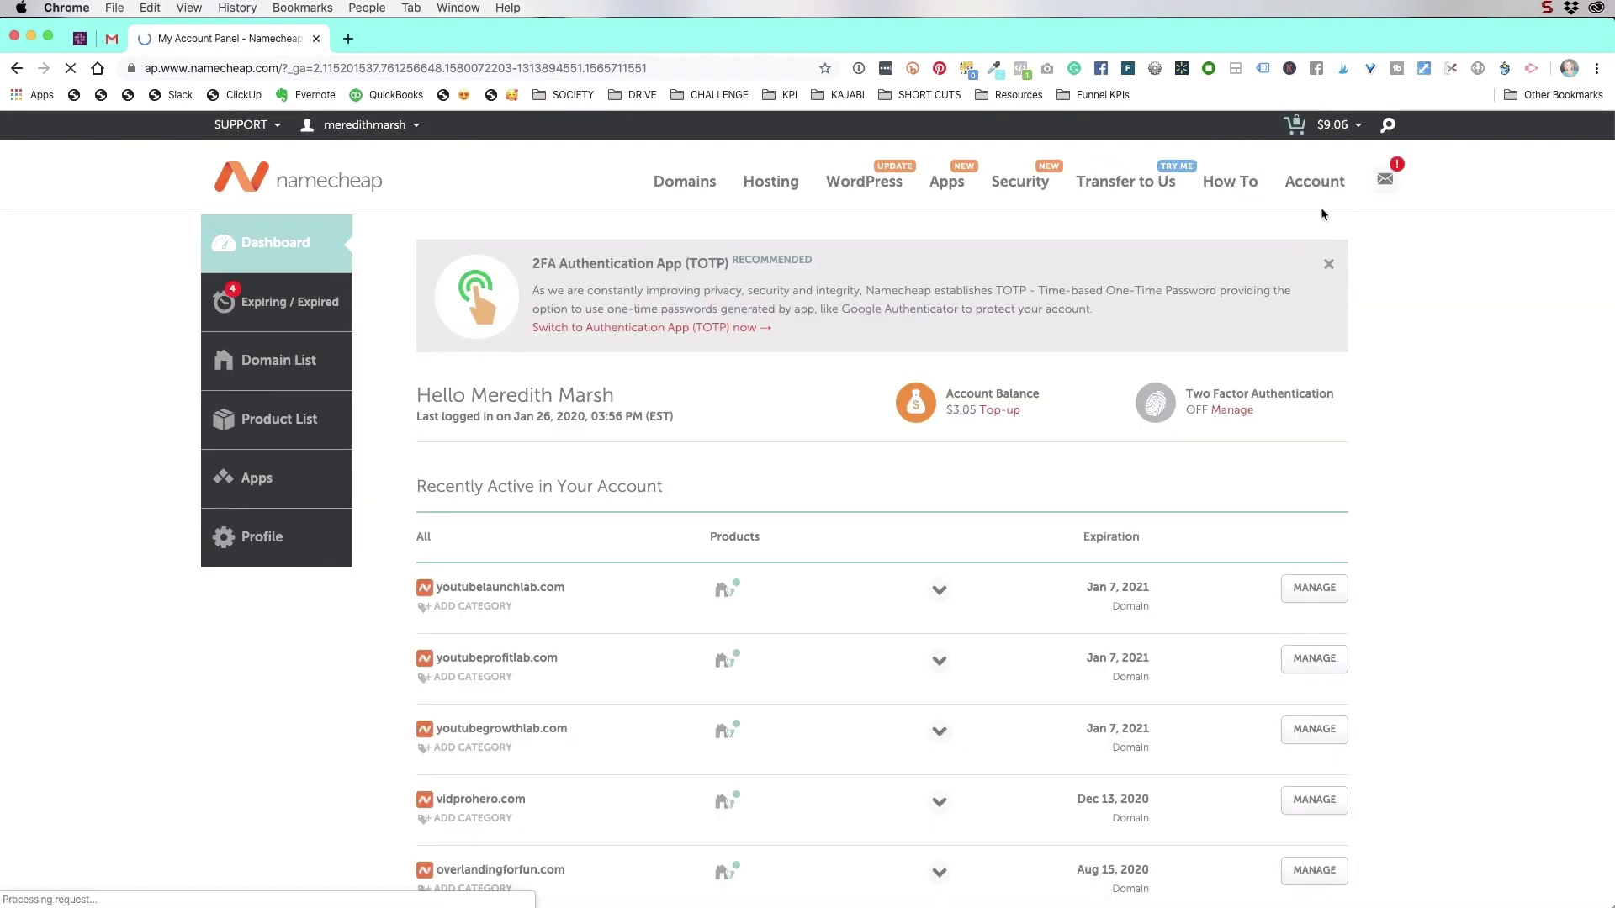
{"action": "left_click", "coordinate": [1327, 264]}
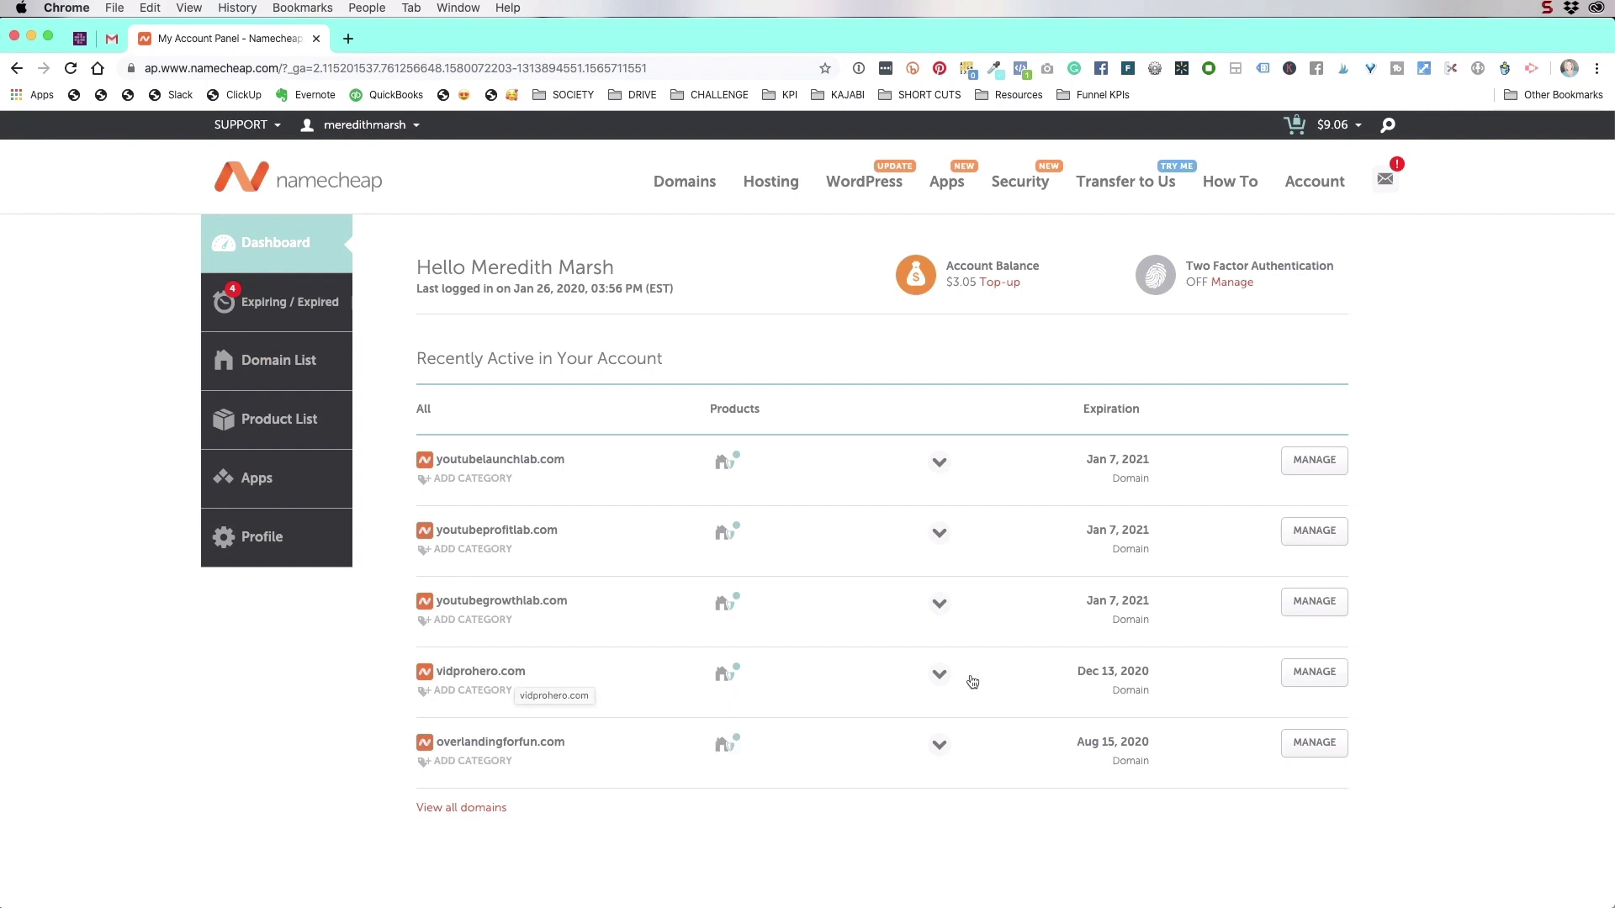
{"action": "left_click", "coordinate": [1312, 672]}
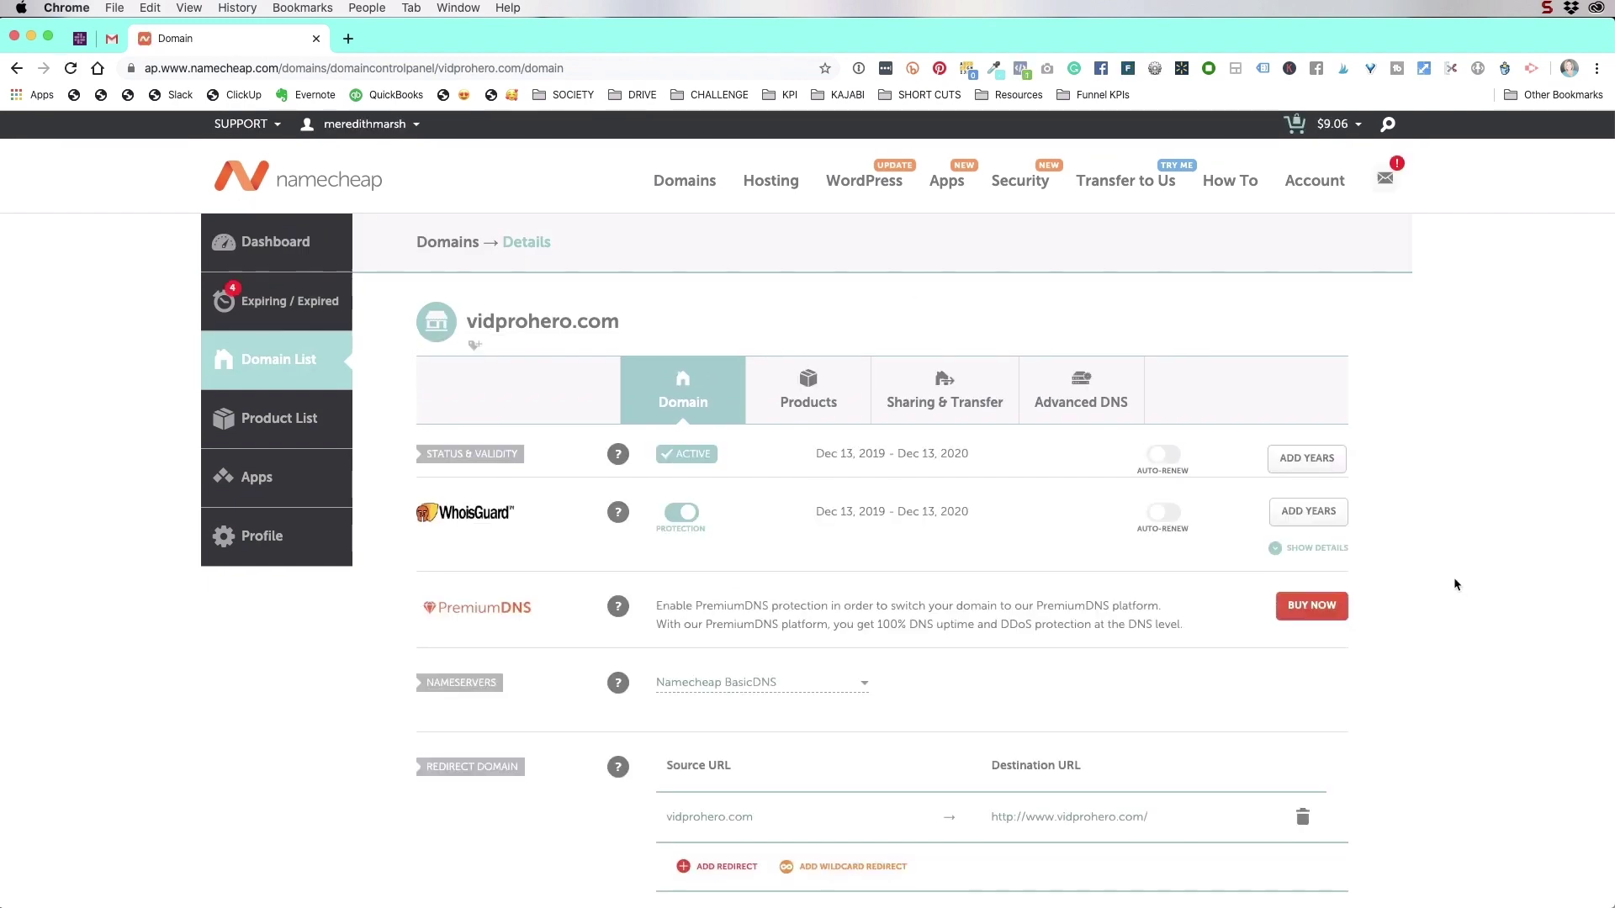
- Scroll vidprohero.com's Domain tab to review its redirect, BasicDNS nameservers and email redirect settings
{"action": "scroll", "coordinate": [1455, 583], "scroll_direction": "down", "scroll_amount": 3}
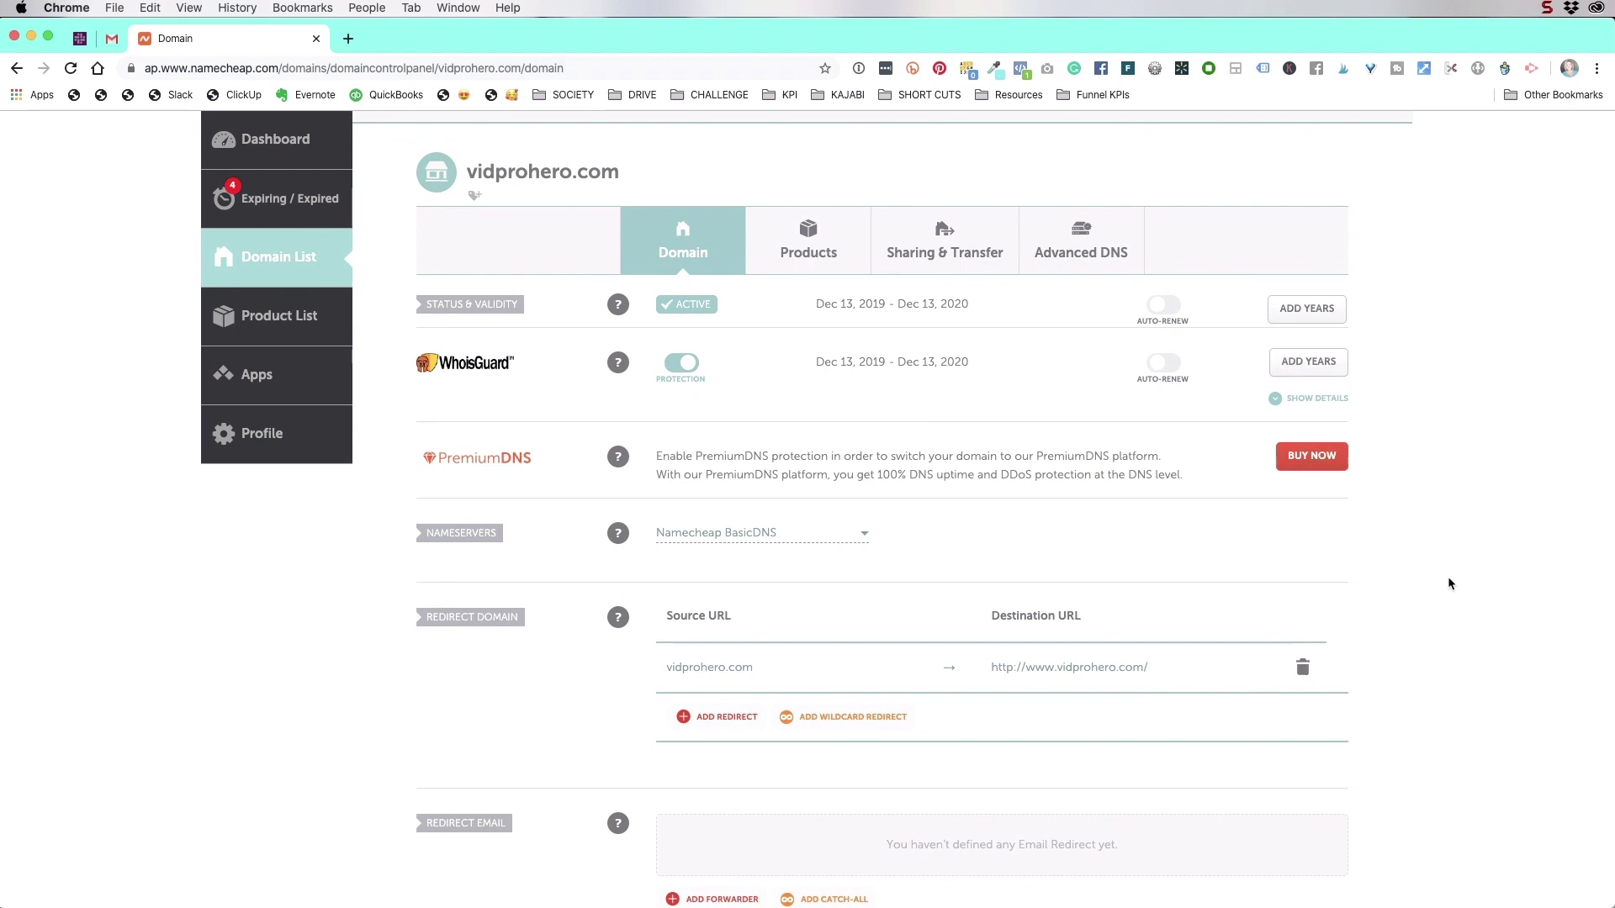
{"action": "scroll", "coordinate": [1448, 582], "scroll_direction": "down", "scroll_amount": 2}
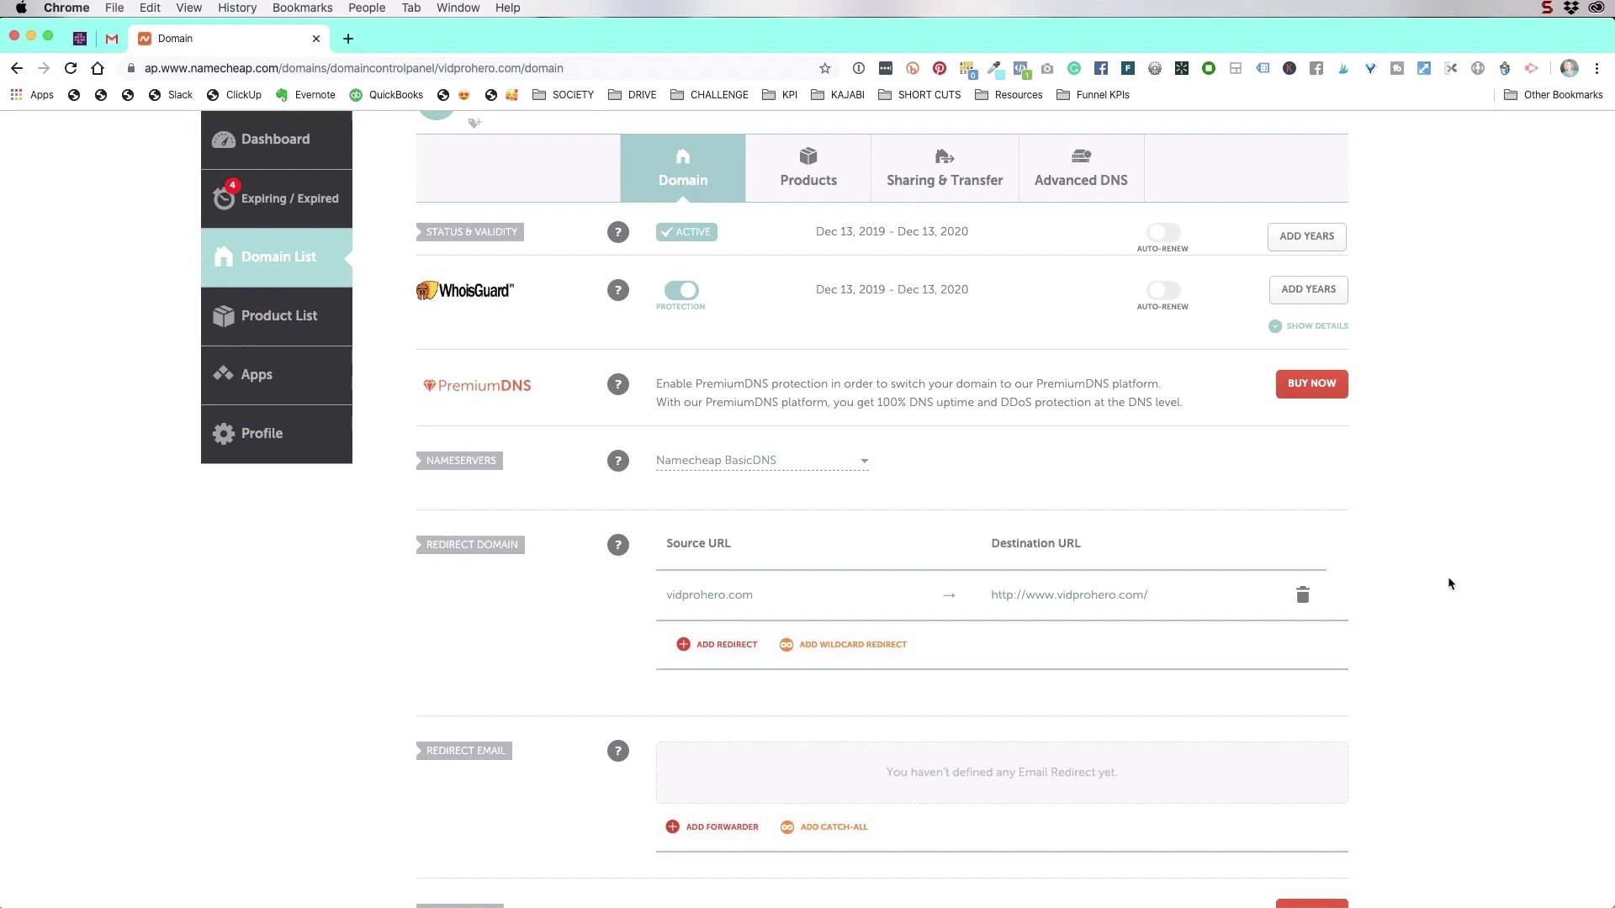
{"action": "scroll", "coordinate": [1447, 582], "scroll_direction": "down", "scroll_amount": 8}
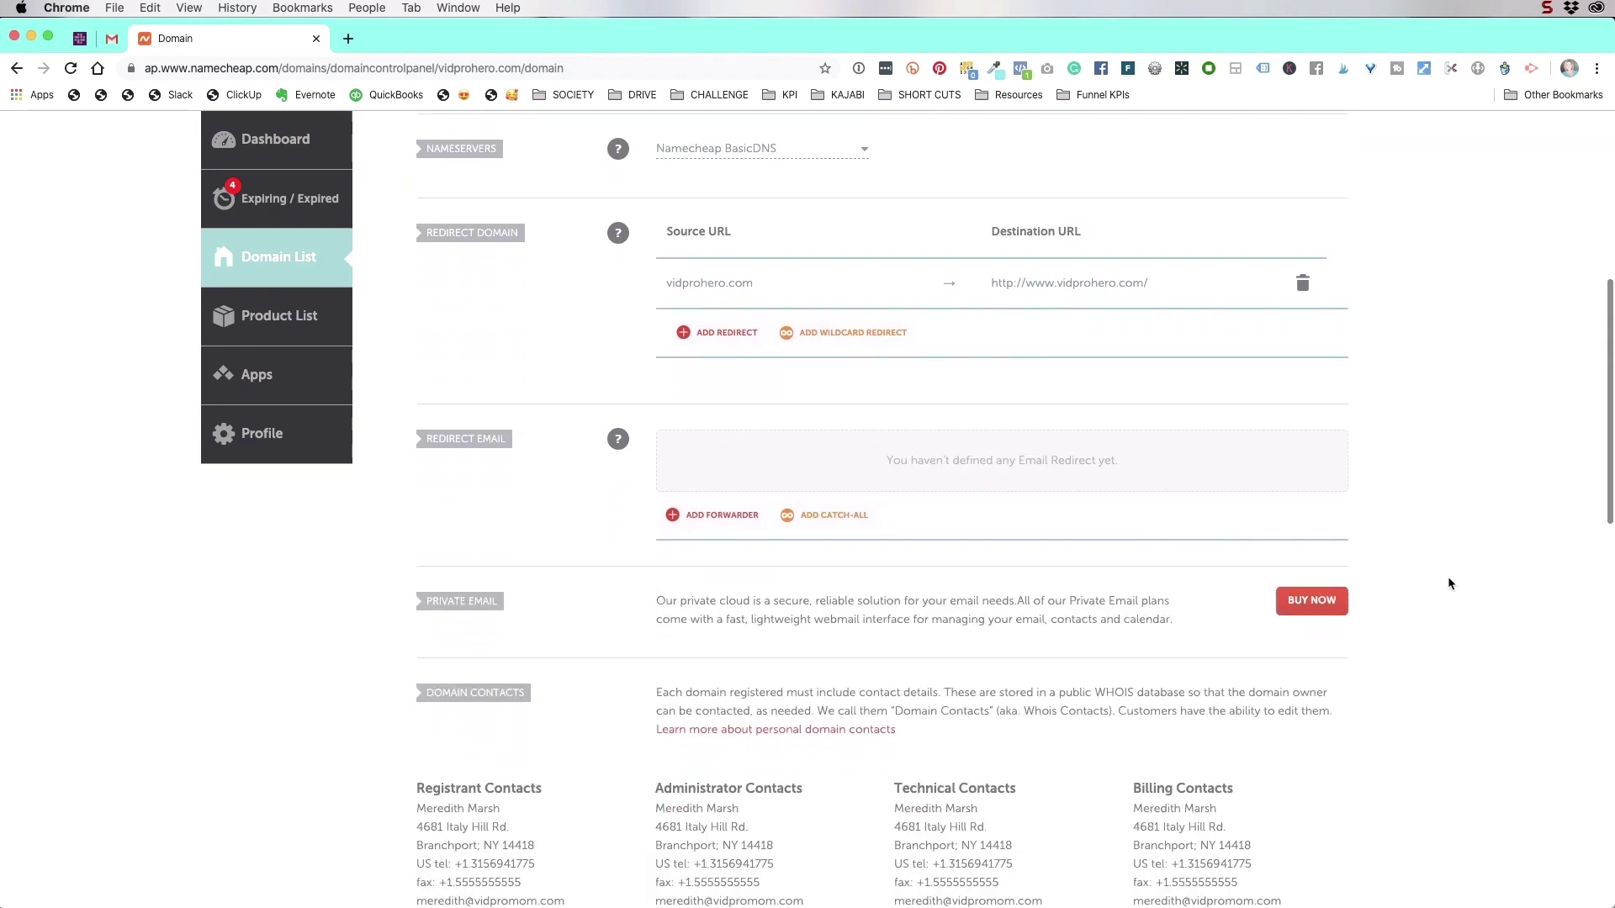
{"action": "scroll", "coordinate": [1361, 577], "scroll_direction": "up", "scroll_amount": 6}
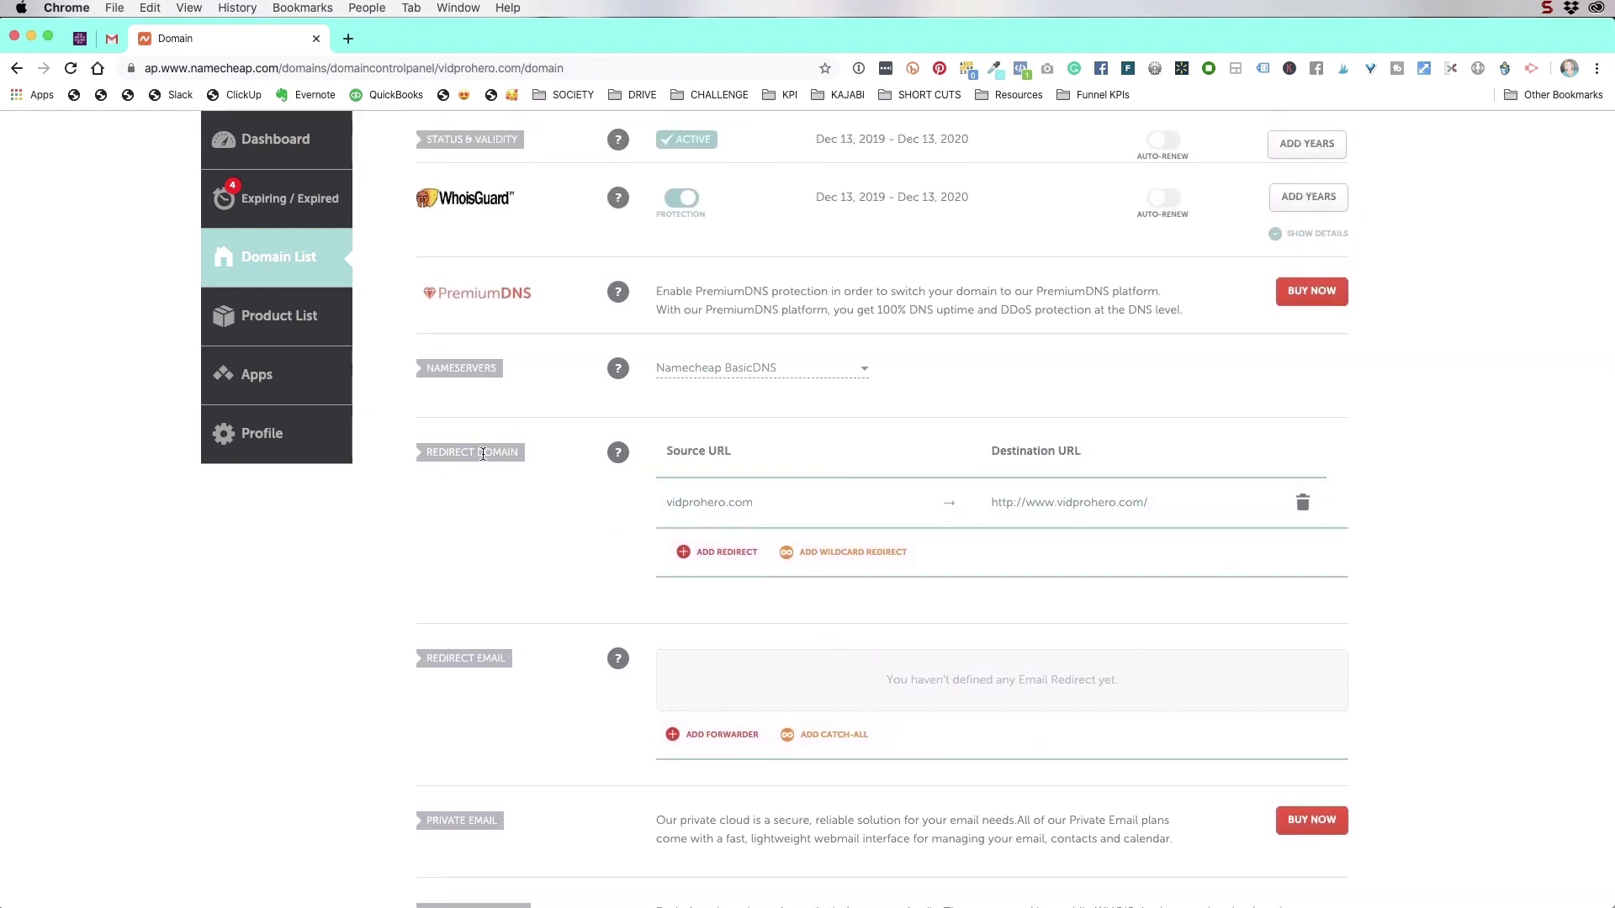